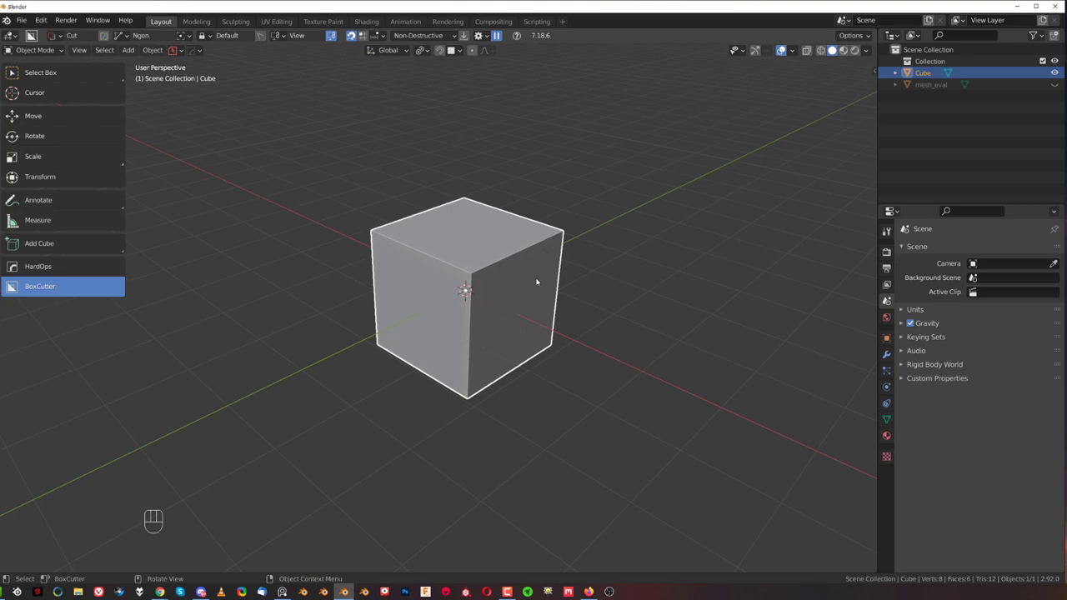
- Enter edit mode on the cube with face selection active
{"action": "scroll", "coordinate": [490, 337], "scroll_direction": "down", "scroll_amount": 3}
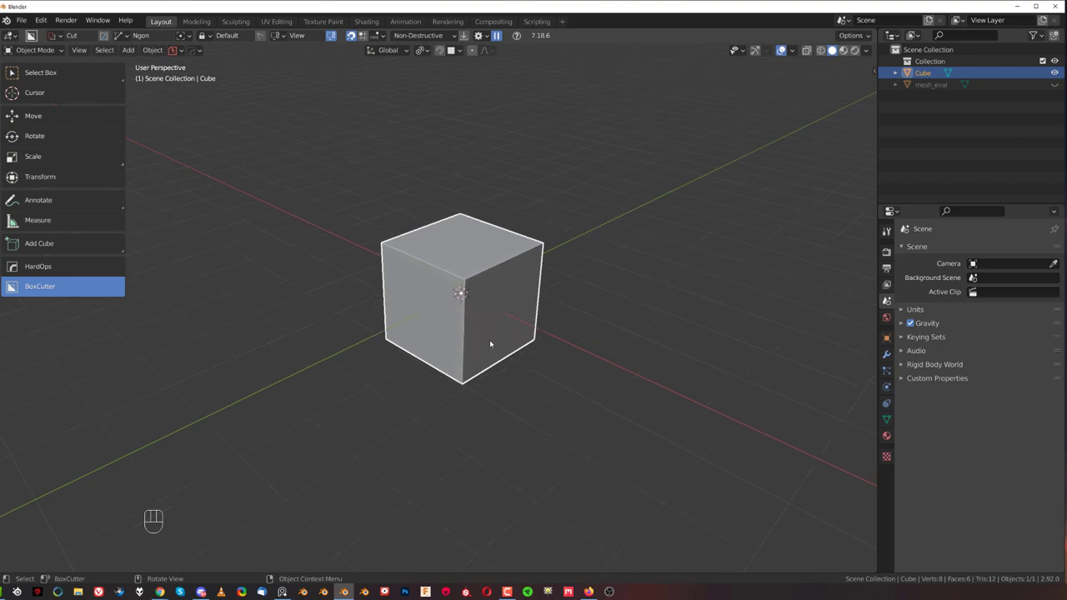
{"action": "middle_click_drag", "start_coordinate": [472, 326], "coordinate": [578, 234]}
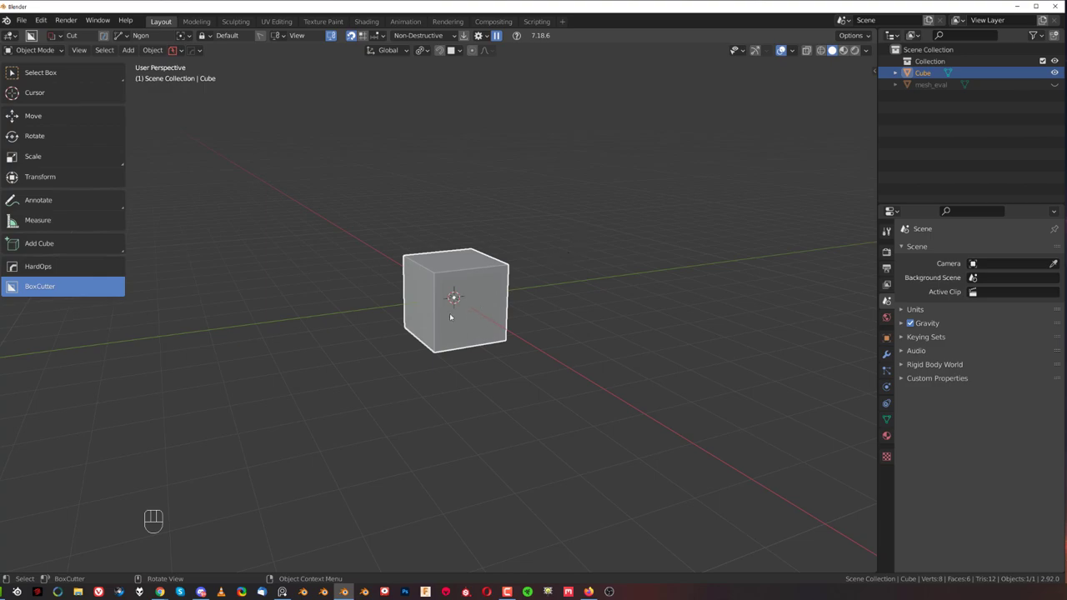
{"action": "middle_click_drag", "start_coordinate": [444, 321], "coordinate": [492, 305]}
{"action": "scroll", "coordinate": [492, 298], "scroll_direction": "up", "scroll_amount": 3}
{"action": "middle_click_drag", "start_coordinate": [523, 265], "coordinate": [513, 261]}
{"action": "key", "text": "Tab"}
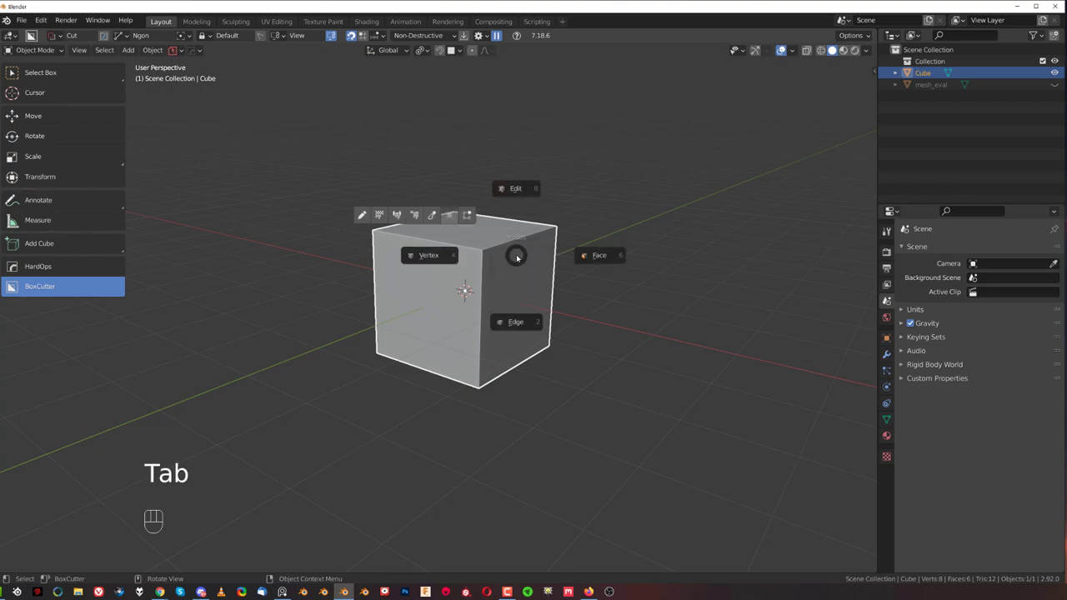
{"action": "left_click", "coordinate": [598, 255]}
- Select one side face of the cube and extrude it outward about 2.05 m along its normal
{"action": "middle_click_drag", "start_coordinate": [551, 291], "coordinate": [476, 316], "text": "shift"}
{"action": "scroll", "coordinate": [532, 316], "scroll_direction": "down", "scroll_amount": 3}
{"action": "scroll", "coordinate": [472, 303], "scroll_direction": "up", "scroll_amount": 2}
{"action": "left_click", "coordinate": [444, 308]}
{"action": "scroll", "coordinate": [446, 309], "scroll_direction": "down", "scroll_amount": 2}
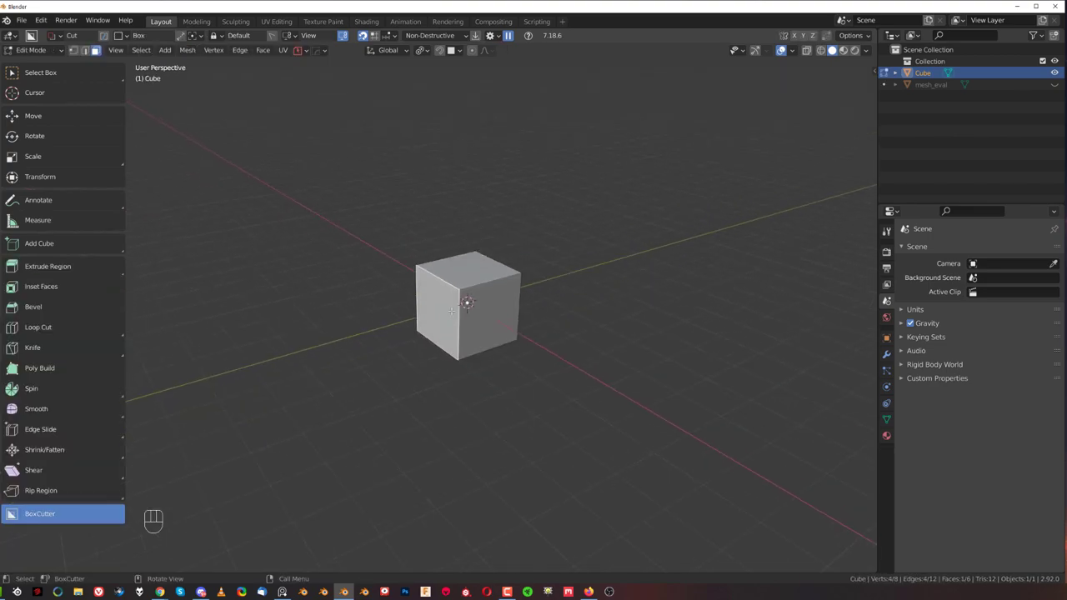
{"action": "key", "text": "e"}
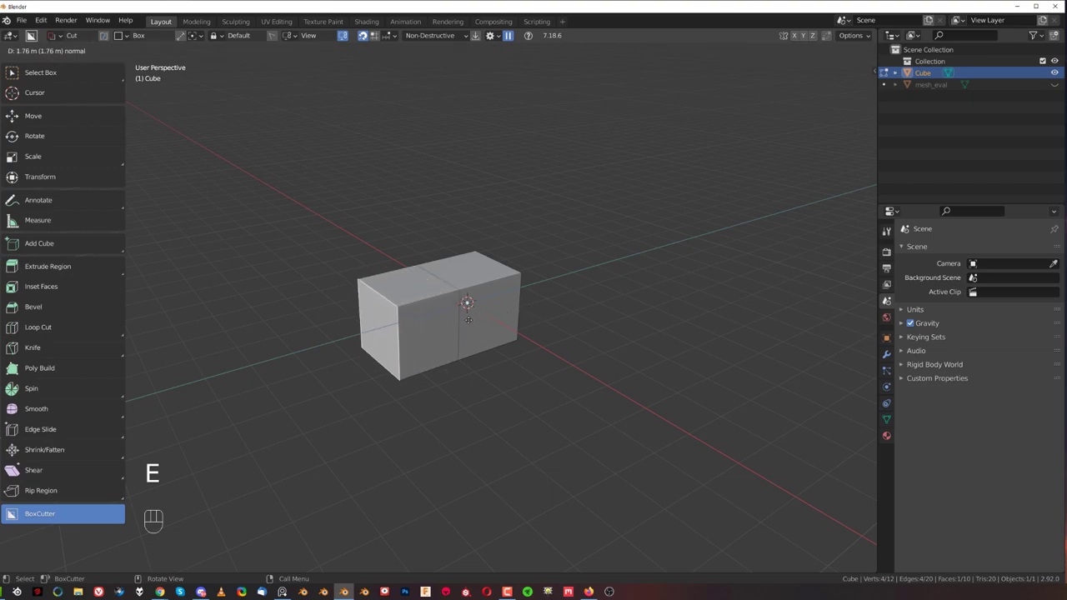
{"action": "left_click", "coordinate": [472, 346]}
- Try to move the edge loop at the middle of the extended box upward
{"action": "middle_click_drag", "start_coordinate": [499, 341], "coordinate": [476, 356]}
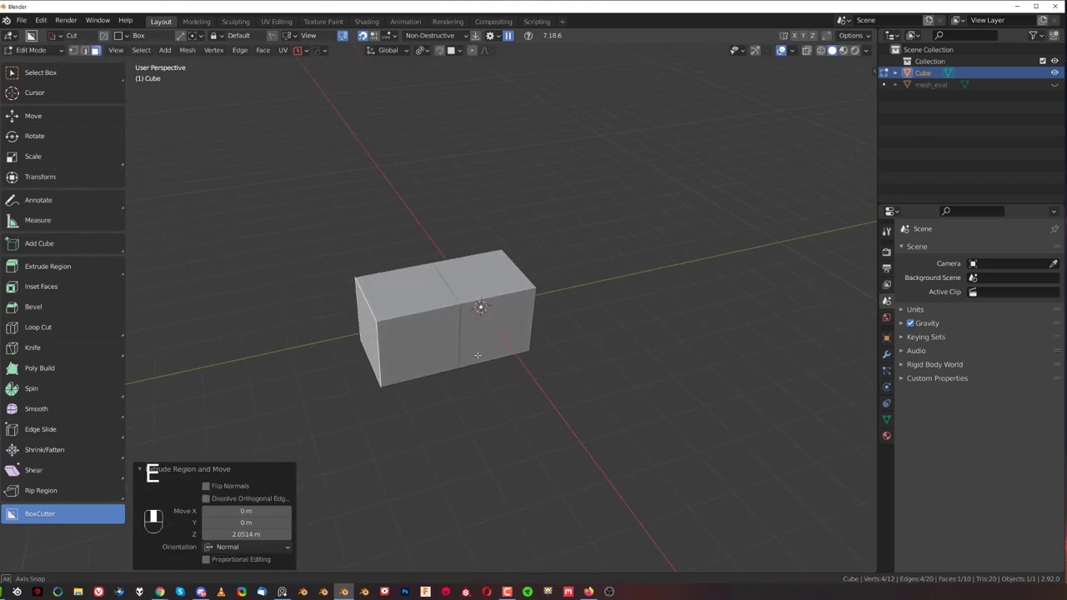
{"action": "scroll", "coordinate": [469, 342], "scroll_direction": "up", "scroll_amount": 4}
{"action": "middle_click_drag", "start_coordinate": [437, 313], "coordinate": [460, 216]}
{"action": "middle_click_drag", "start_coordinate": [460, 217], "coordinate": [444, 201]}
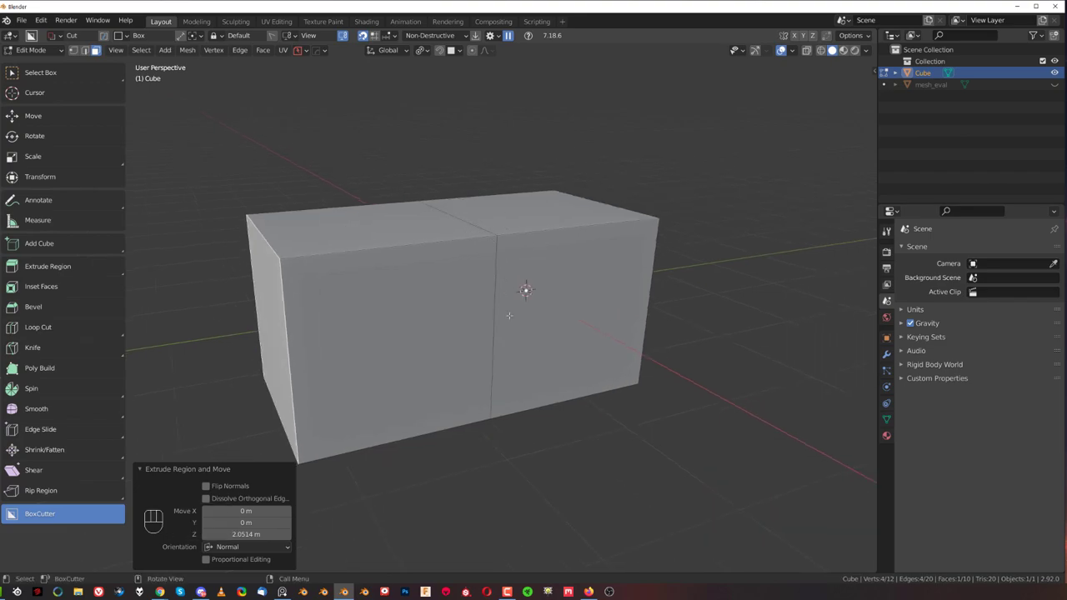
{"action": "mouse_move", "coordinate": [495, 345]}
{"action": "middle_mouse_down"}
{"action": "mouse_move", "coordinate": [493, 321]}
{"action": "mouse_move", "coordinate": [503, 347]}
{"action": "middle_mouse_up"}
{"action": "key", "text": "Tab"}
{"action": "key", "text": "g"}
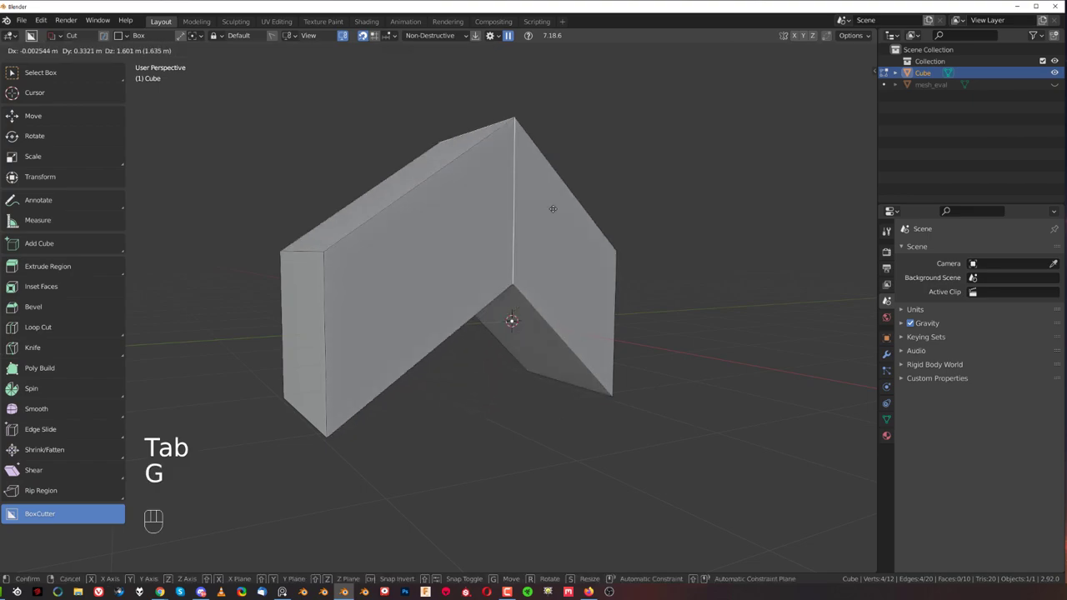
{"action": "right_click", "coordinate": [547, 280]}
- Try to extend the box's end face outward with Extrude Manifold
{"action": "middle_click_drag", "start_coordinate": [545, 279], "coordinate": [488, 276]}
{"action": "key", "text": "Tab"}
{"action": "key", "text": "alt+e"}
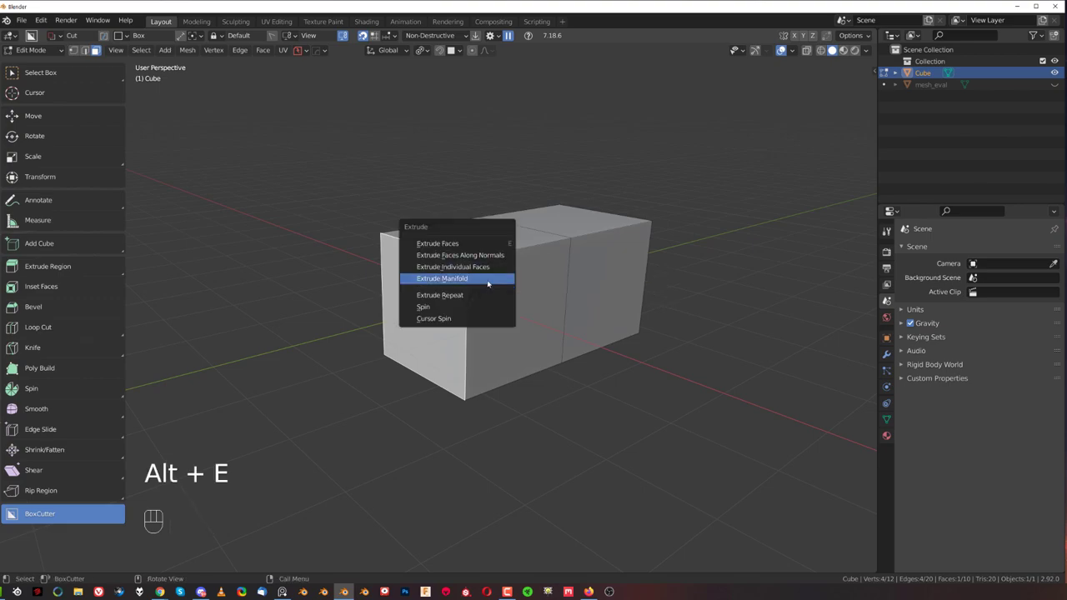
{"action": "left_click", "coordinate": [488, 280]}
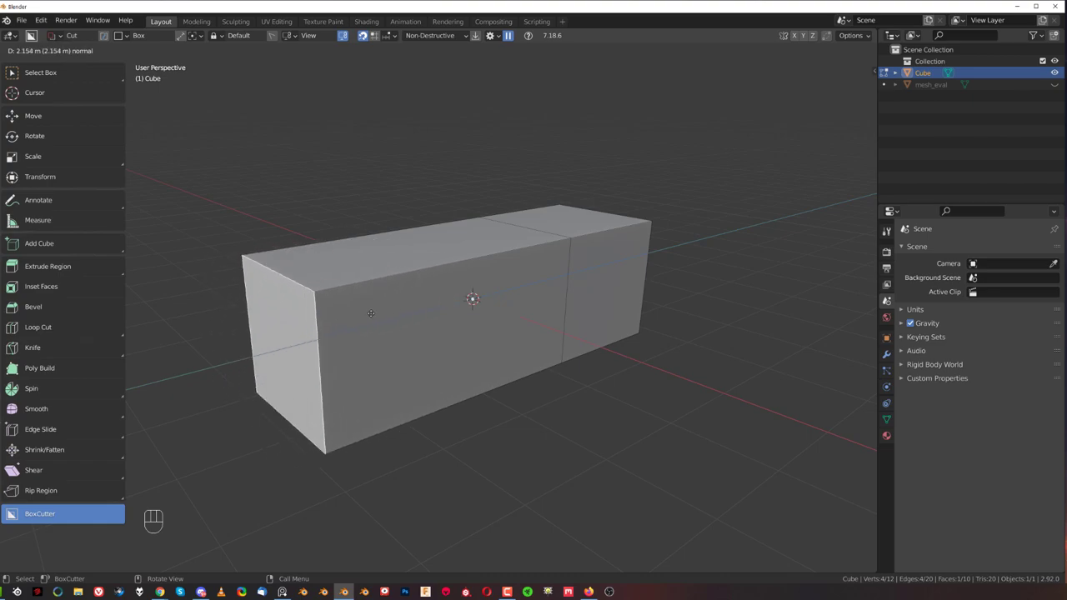
{"action": "right_click", "coordinate": [416, 300]}
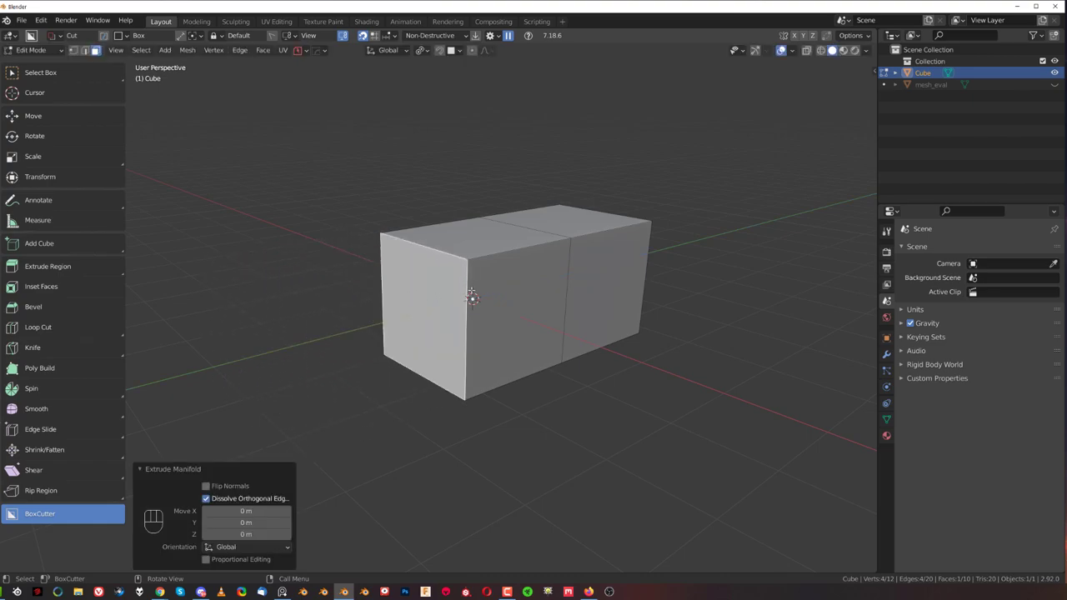
- Try to move the end face outward along the global Y axis
{"action": "key", "text": "g"}
{"action": "key", "text": "y"}
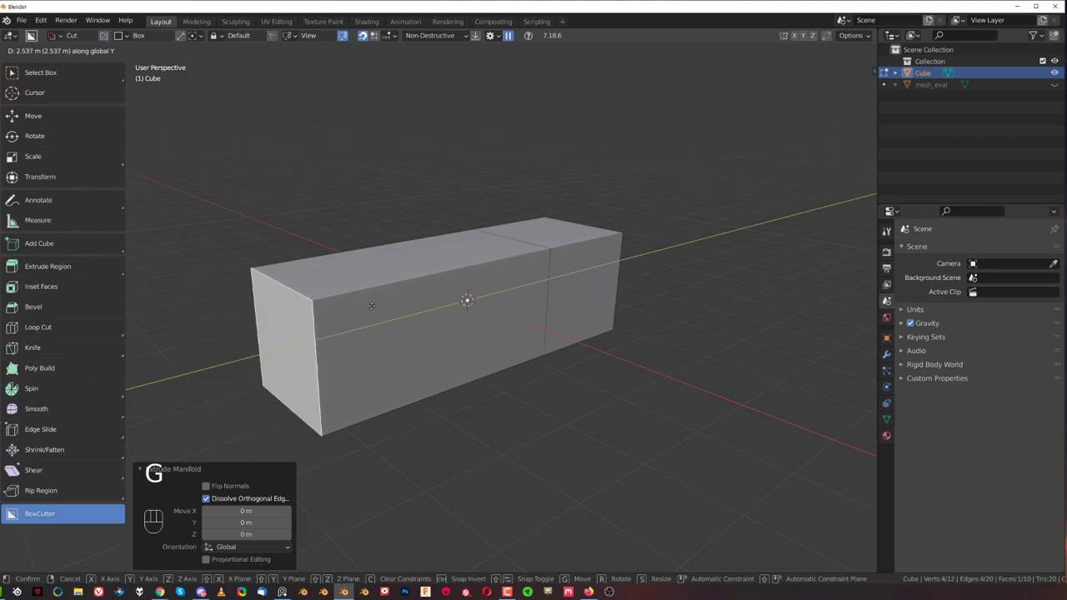
{"action": "right_click", "coordinate": [467, 299]}
- Subdivide all faces of the box with one cut, and repeat the subdivision once
{"action": "mouse_move", "coordinate": [456, 301]}
{"action": "middle_mouse_down"}
{"action": "mouse_move", "coordinate": [487, 300]}
{"action": "mouse_move", "coordinate": [472, 283]}
{"action": "mouse_move", "coordinate": [443, 300]}
{"action": "mouse_move", "coordinate": [455, 295]}
{"action": "middle_mouse_up"}
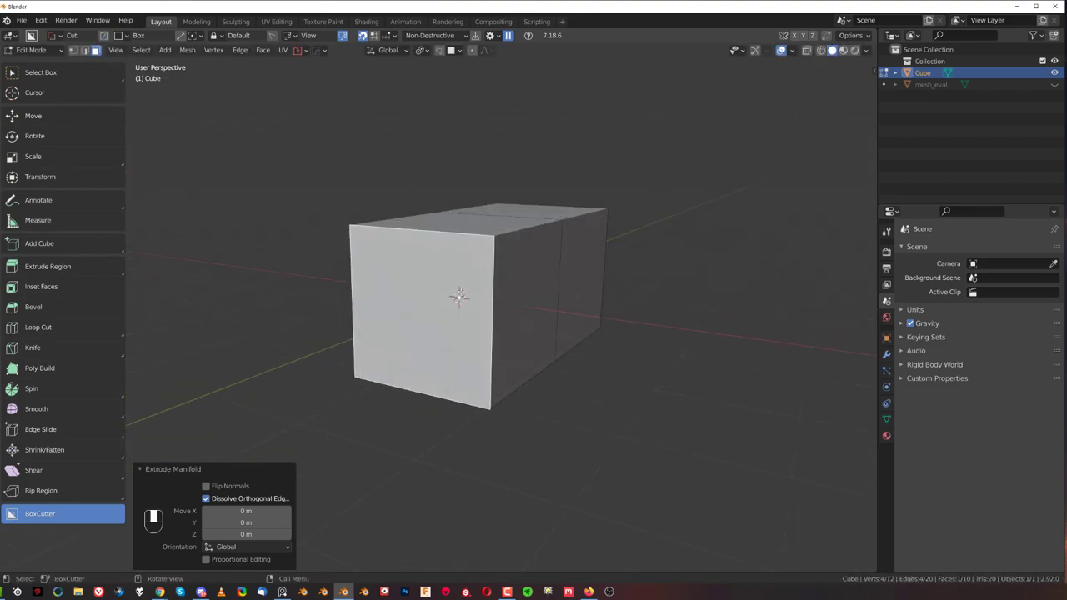
{"action": "key", "text": "a"}
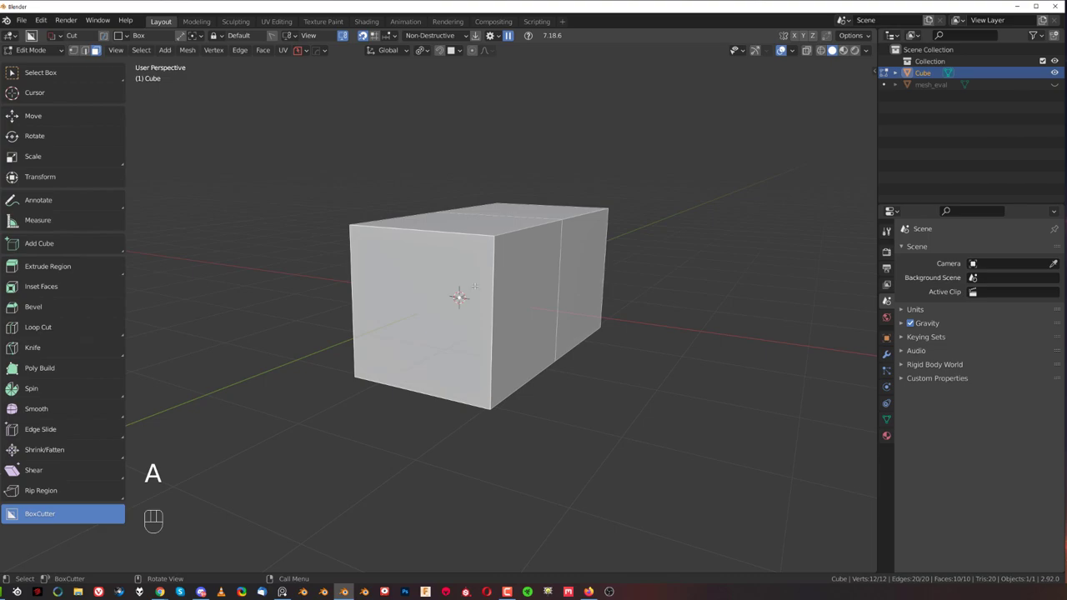
{"action": "right_click", "coordinate": [474, 286]}
{"action": "left_click", "coordinate": [475, 288]}
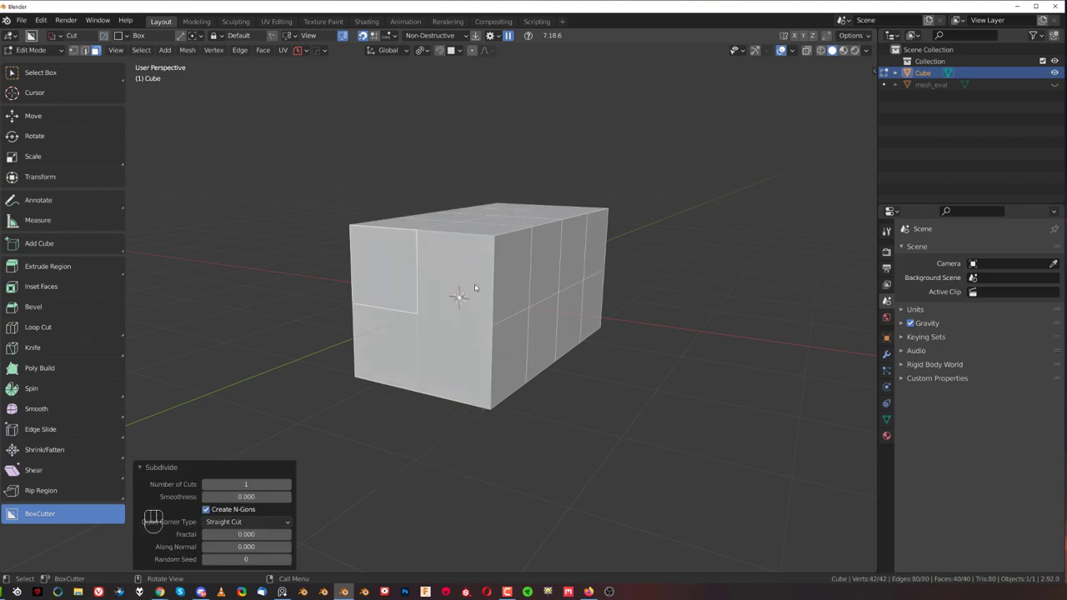
{"action": "key", "text": "shift+r"}
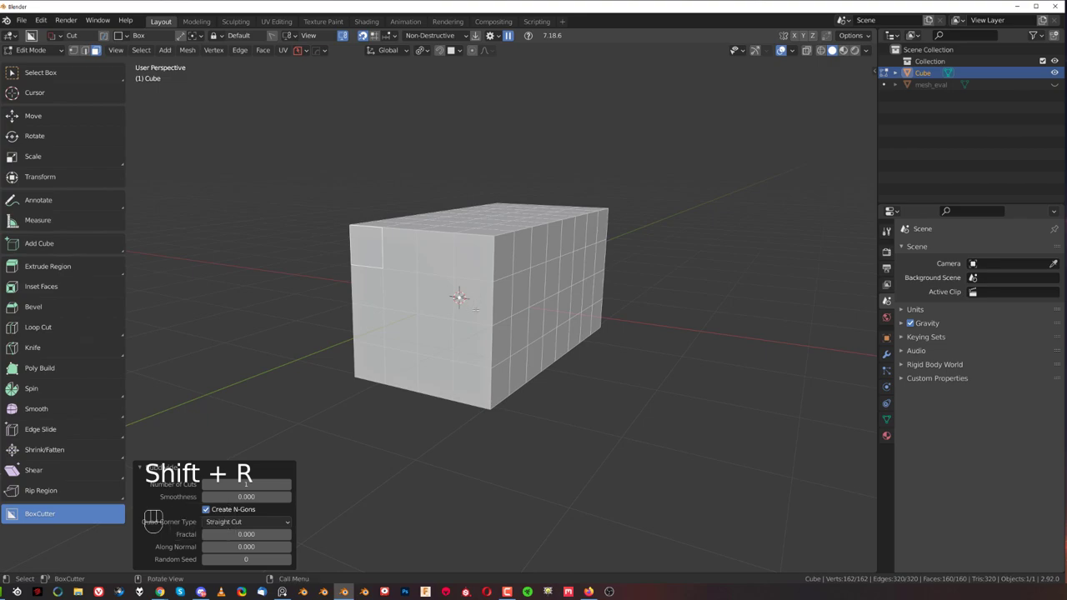
- Select the two middle rows of faces across the box's end using shortest-path selection
{"action": "left_click", "coordinate": [432, 296]}
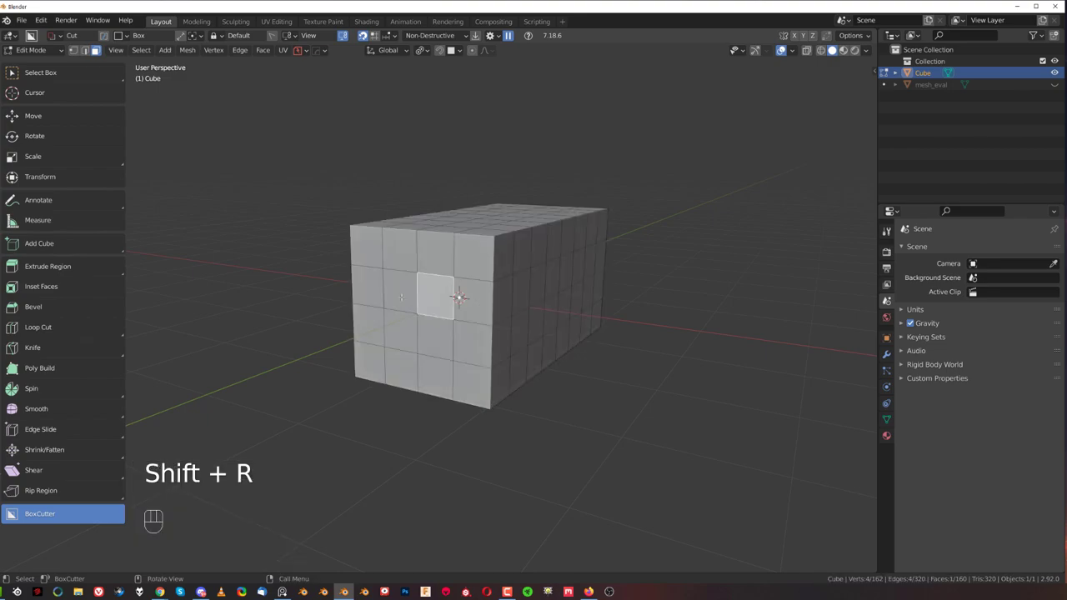
{"action": "left_click", "coordinate": [373, 281]}
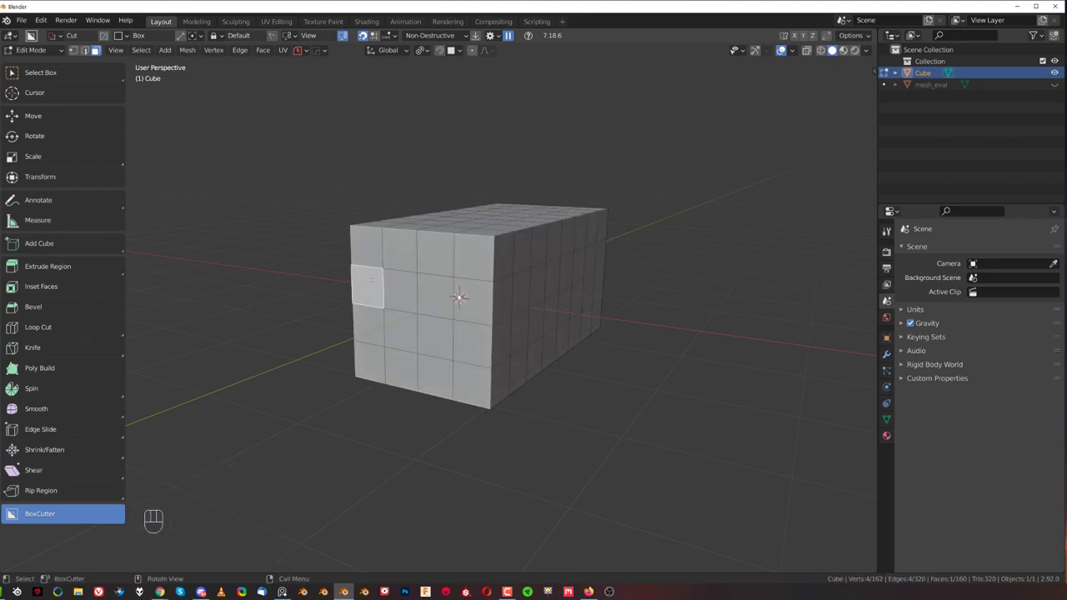
{"action": "left_click", "coordinate": [473, 306], "text": "ctrl"}
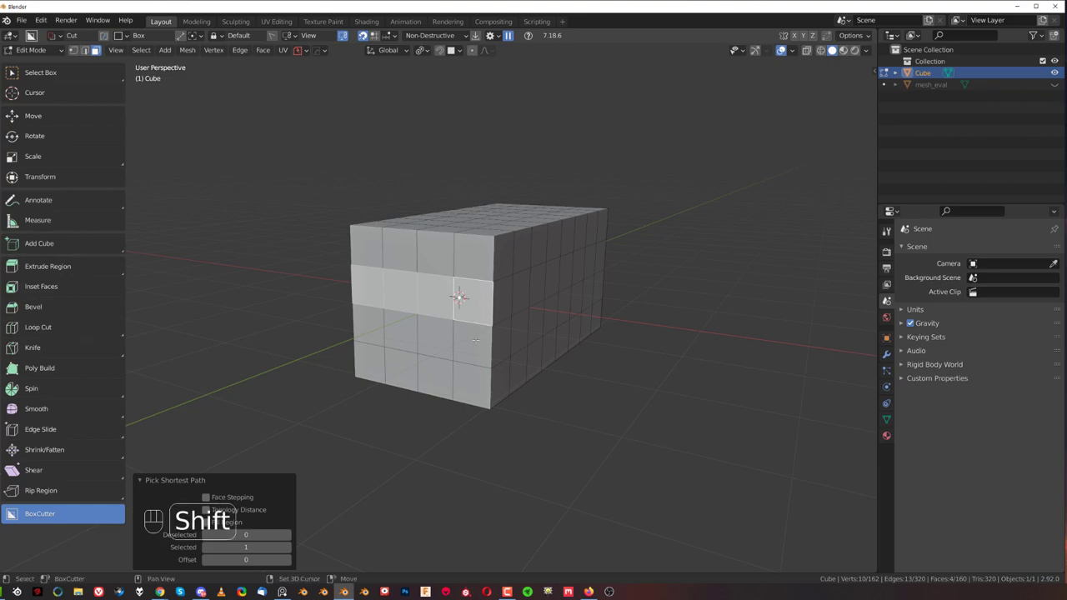
{"action": "key", "text": "ctrl"}
{"action": "left_click", "coordinate": [370, 319], "text": "ctrl"}
- Extrude the selected end faces about 0.43 m into the box with the regular Extrude
{"action": "middle_click_drag", "start_coordinate": [519, 355], "coordinate": [439, 285]}
{"action": "scroll", "coordinate": [442, 298], "scroll_direction": "up", "scroll_amount": 2}
{"action": "mouse_move", "coordinate": [439, 284]}
{"action": "middle_mouse_down"}
{"action": "mouse_move", "coordinate": [429, 285]}
{"action": "mouse_move", "coordinate": [454, 285]}
{"action": "middle_mouse_up"}
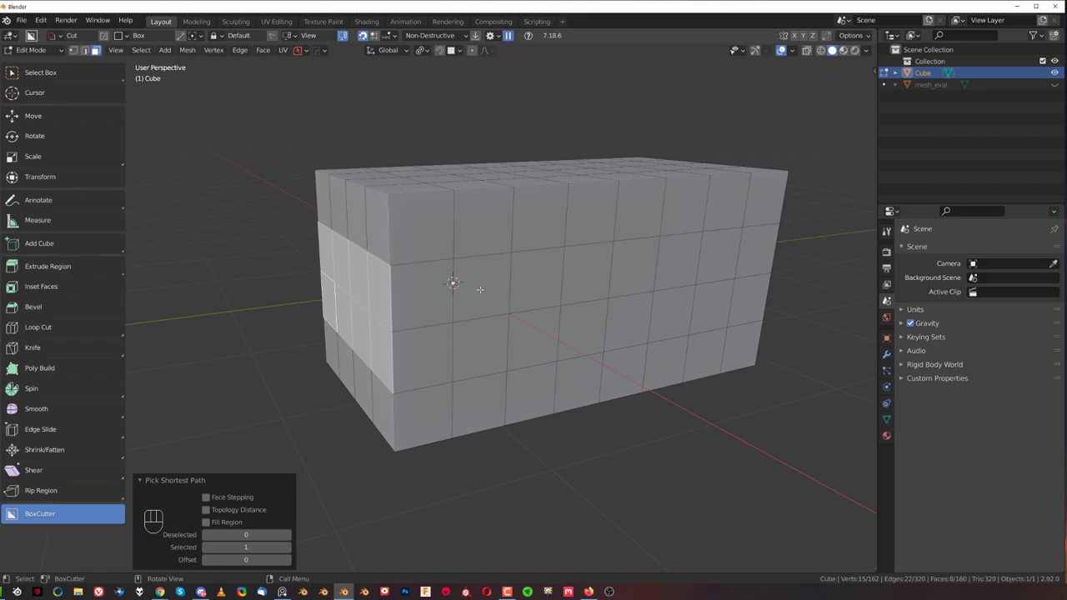
{"action": "key", "text": "e"}
{"action": "left_click", "coordinate": [434, 319]}
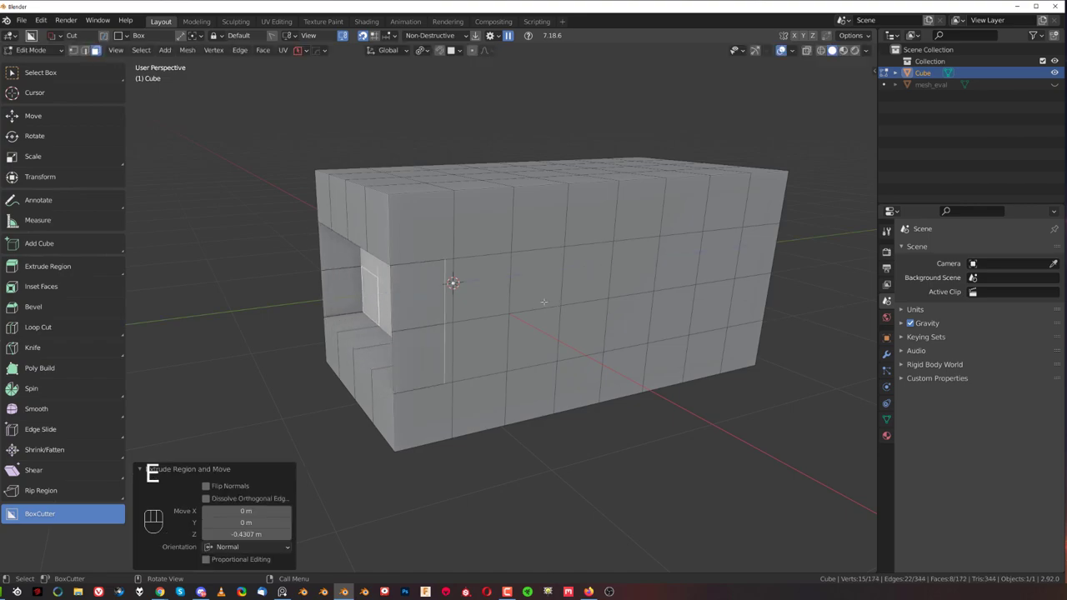
- Try to move the upper inner side face of the recess away from the box
{"action": "middle_click_drag", "start_coordinate": [434, 319], "coordinate": [524, 257]}
{"action": "left_click", "coordinate": [524, 257]}
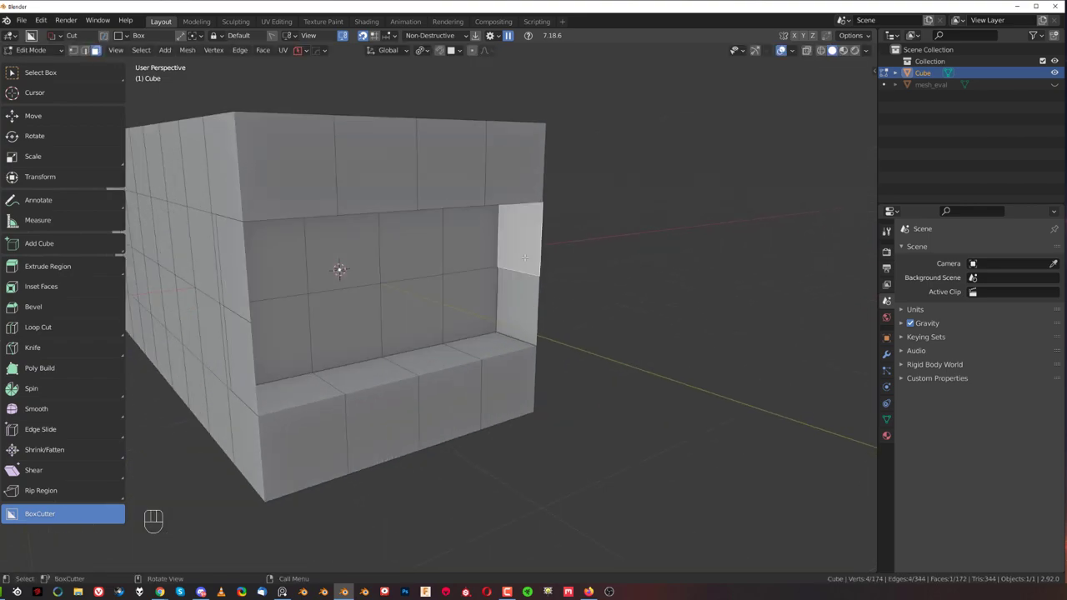
{"action": "key", "text": "g"}
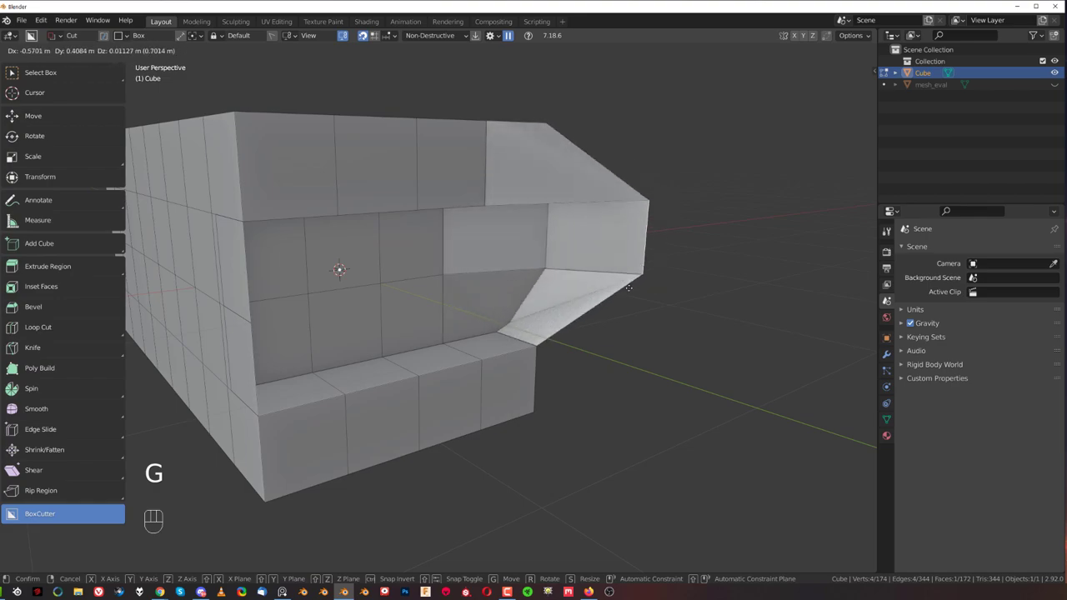
{"action": "right_click", "coordinate": [560, 316]}
- Undo the regular inward extrusion on the box's end
{"action": "middle_click_drag", "start_coordinate": [568, 318], "coordinate": [437, 330]}
{"action": "scroll", "coordinate": [542, 245], "scroll_direction": "down", "scroll_amount": 2}
{"action": "mouse_move", "coordinate": [557, 247]}
{"action": "middle_mouse_down"}
{"action": "mouse_move", "coordinate": [545, 261]}
{"action": "mouse_move", "coordinate": [538, 238]}
{"action": "middle_mouse_up"}
{"action": "scroll", "coordinate": [521, 254], "scroll_direction": "up", "scroll_amount": 1}
{"action": "middle_click_drag", "start_coordinate": [500, 268], "coordinate": [457, 286], "text": "shift"}
{"action": "scroll", "coordinate": [492, 290], "scroll_direction": "down", "scroll_amount": 1}
{"action": "key", "text": "ctrl+z"}
{"action": "key", "text": "ctrl+z"}
{"action": "key", "text": "ctrl+z"}
{"action": "key", "text": "ctrl+z"}
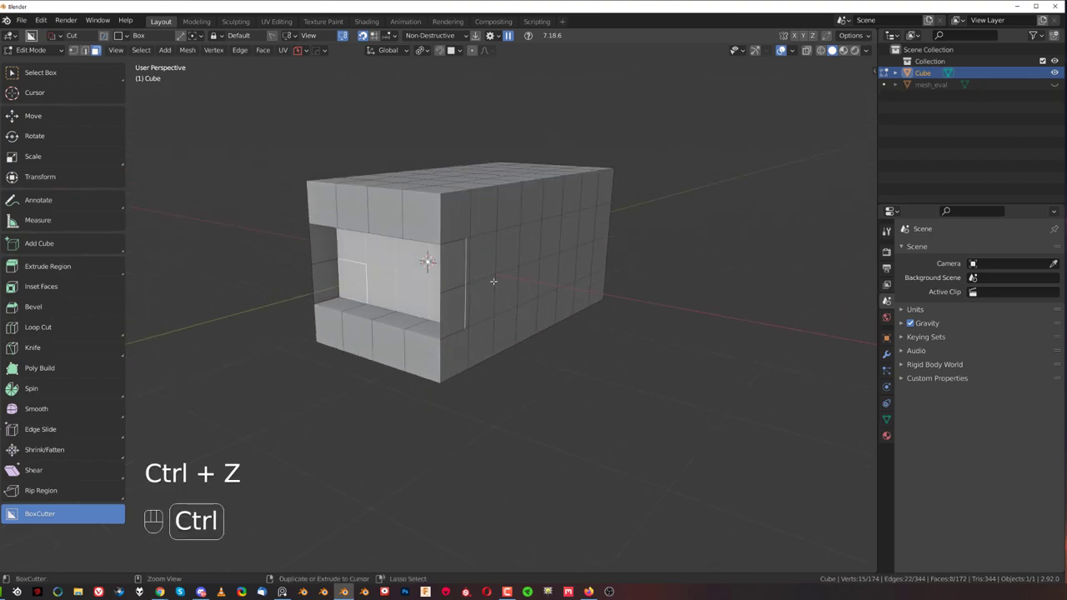
- Reselect the two middle rows of end faces and push them about 0.48 m into the box with Extrude Manifold
{"action": "left_click", "coordinate": [330, 280], "text": "ctrl"}
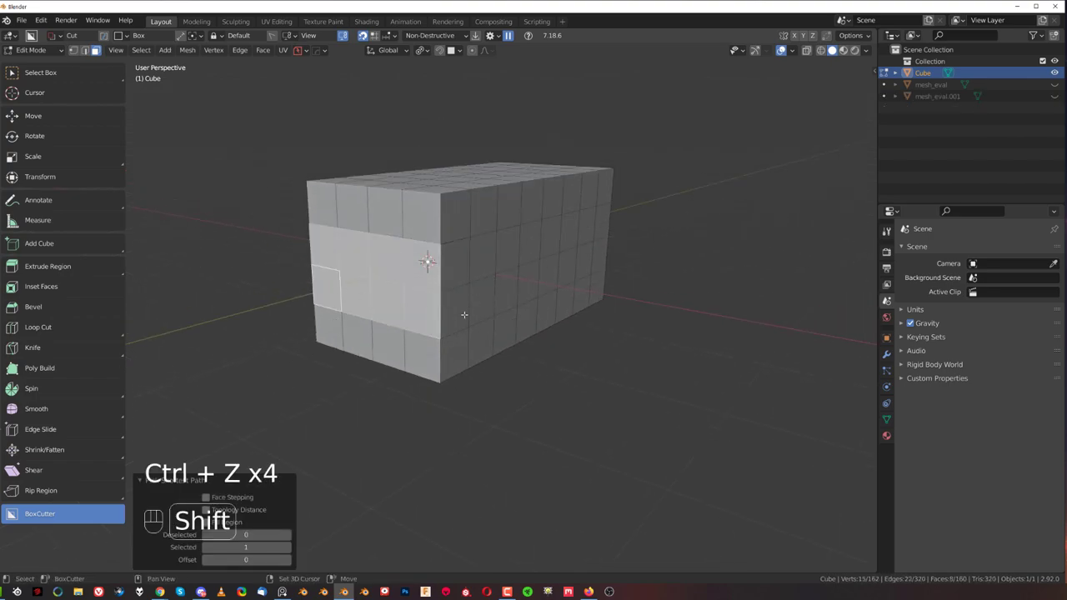
{"action": "middle_click_drag", "start_coordinate": [330, 279], "coordinate": [465, 328], "text": "shift"}
{"action": "key", "text": "alt+e"}
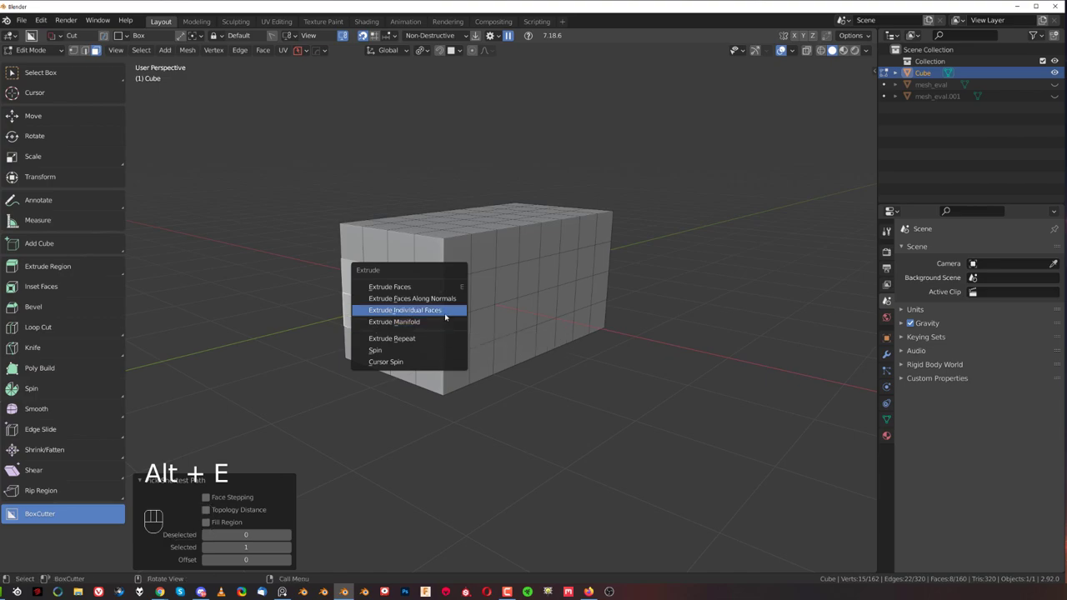
{"action": "left_click", "coordinate": [445, 322]}
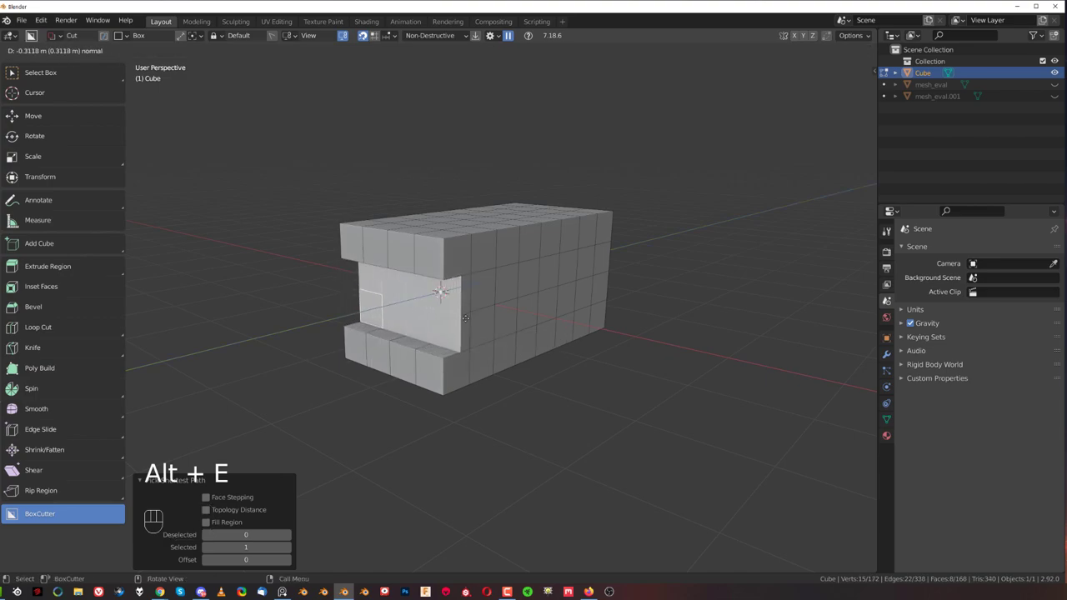
{"action": "left_click", "coordinate": [443, 291]}
{"action": "mouse_move", "coordinate": [443, 291]}
{"action": "middle_mouse_down"}
{"action": "mouse_move", "coordinate": [409, 288]}
{"action": "mouse_move", "coordinate": [446, 287]}
{"action": "middle_mouse_up"}
{"action": "scroll", "coordinate": [446, 294], "scroll_direction": "up", "scroll_amount": 5}
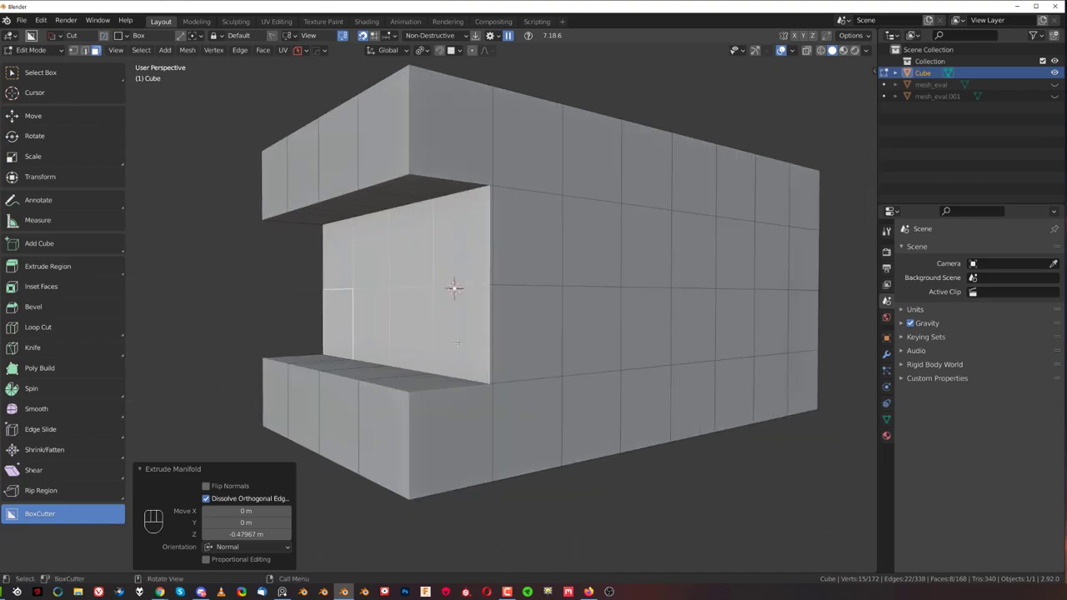
{"action": "scroll", "coordinate": [457, 343], "scroll_direction": "down", "scroll_amount": 3}
{"action": "middle_click_drag", "start_coordinate": [457, 343], "coordinate": [459, 286]}
- Select the top face at the corner of the box's uncut end and try to move it
{"action": "key", "text": "Tab"}
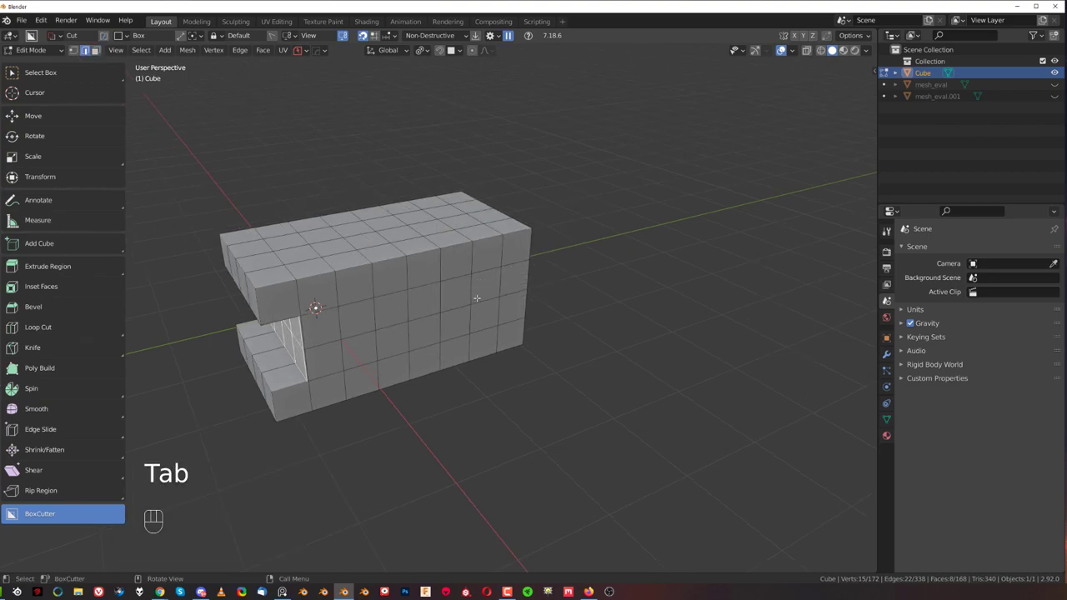
{"action": "middle_click_drag", "start_coordinate": [469, 280], "coordinate": [383, 284]}
{"action": "scroll", "coordinate": [467, 296], "scroll_direction": "up", "scroll_amount": 2}
{"action": "left_click", "coordinate": [473, 306]}
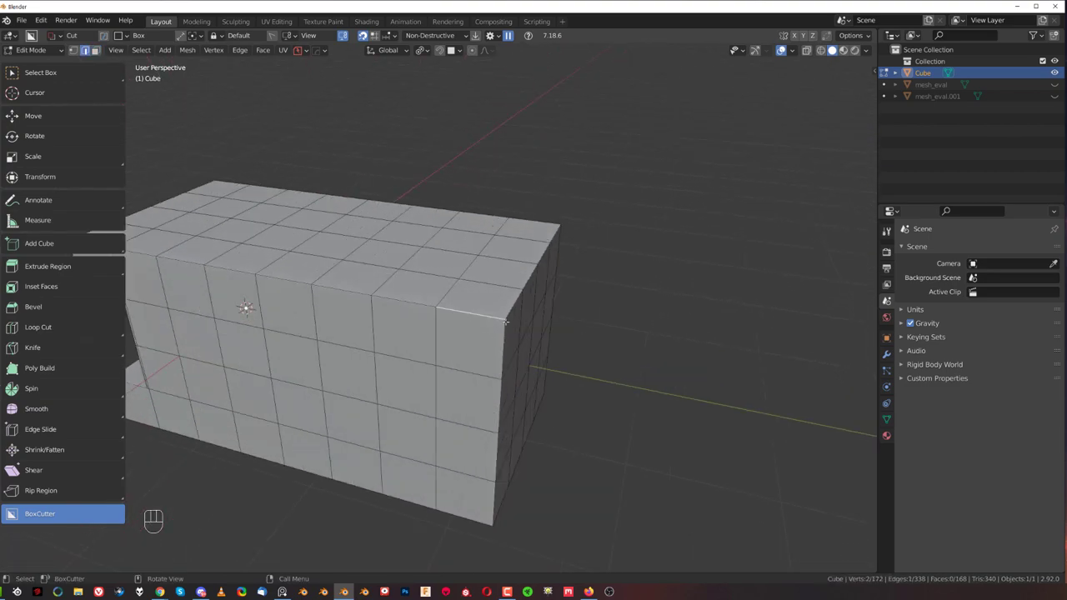
{"action": "key", "text": "Tab"}
{"action": "left_click", "coordinate": [475, 299]}
{"action": "middle_click_drag", "start_coordinate": [476, 298], "coordinate": [584, 314]}
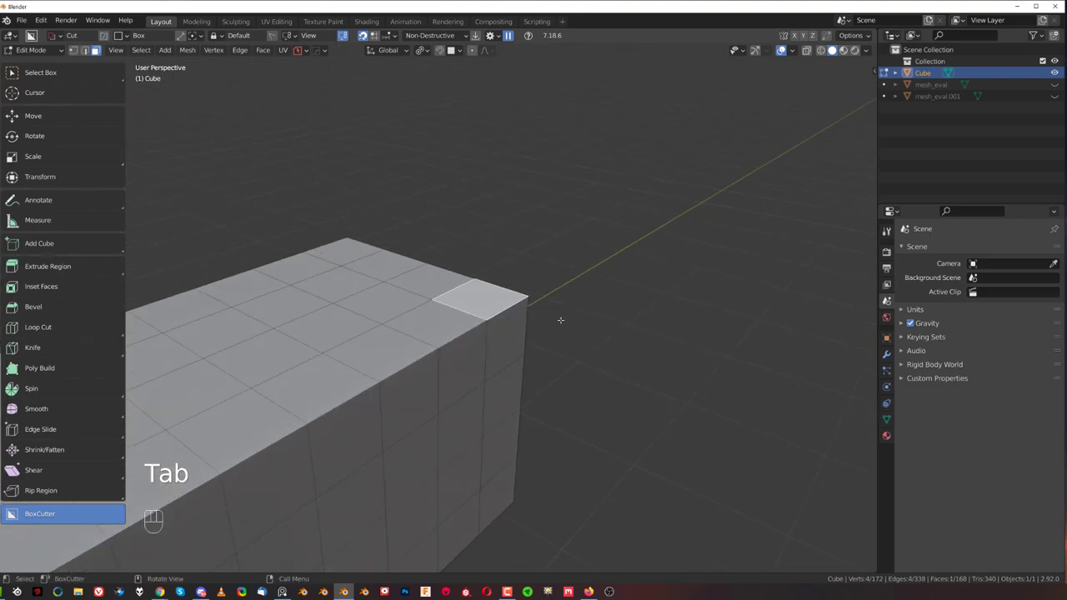
{"action": "key", "text": "g"}
{"action": "right_click", "coordinate": [567, 248]}
- Select the side face at the same upper corner and try to move it
{"action": "middle_click_drag", "start_coordinate": [566, 247], "coordinate": [513, 279]}
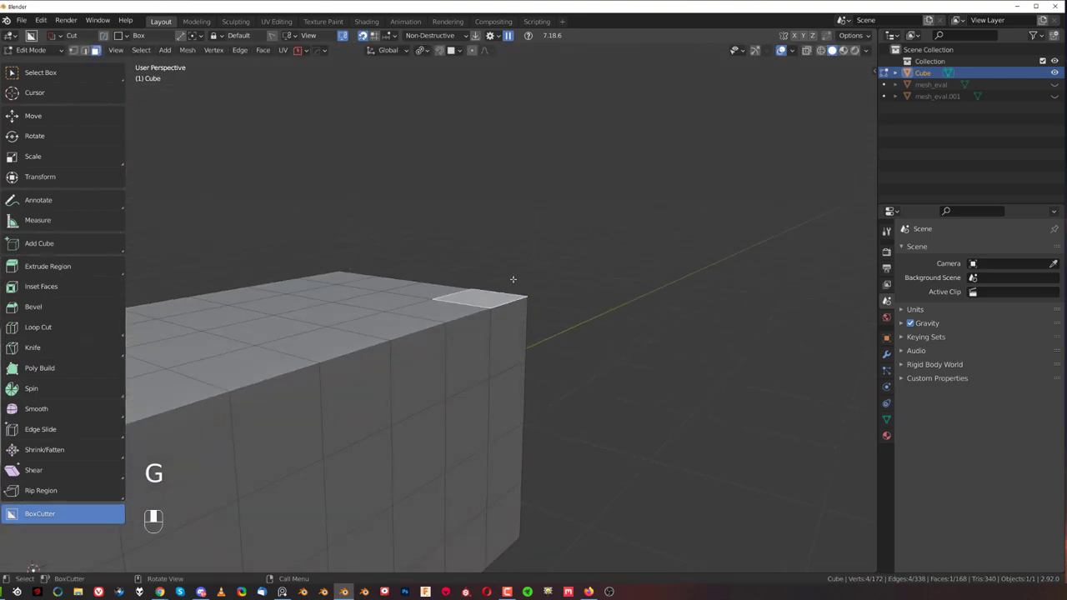
{"action": "left_click", "coordinate": [510, 332]}
{"action": "middle_click_drag", "start_coordinate": [511, 332], "coordinate": [562, 336]}
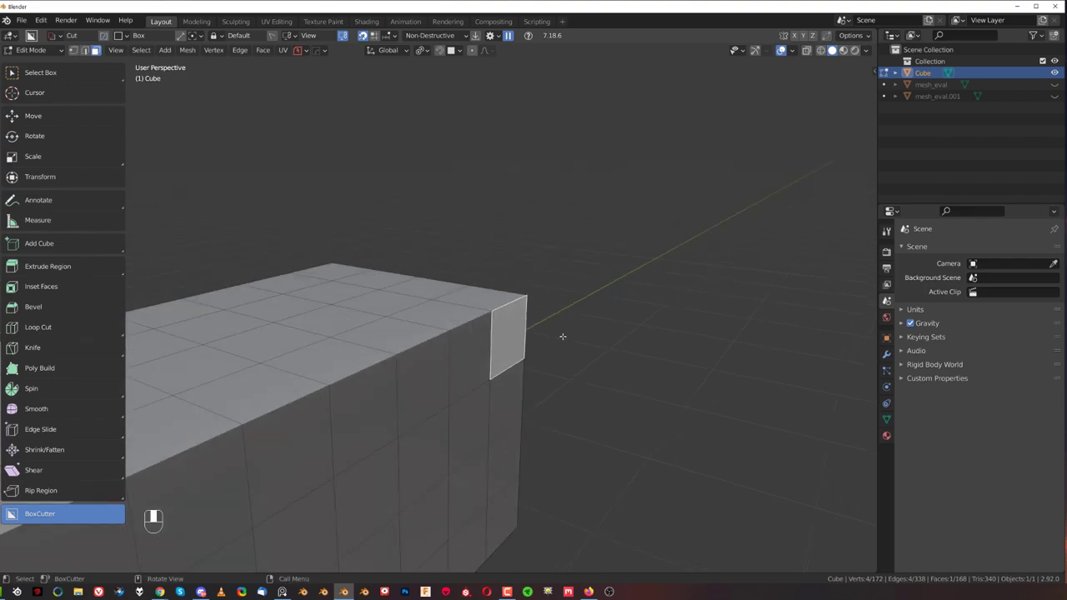
{"action": "key", "text": "g"}
{"action": "right_click", "coordinate": [599, 350]}
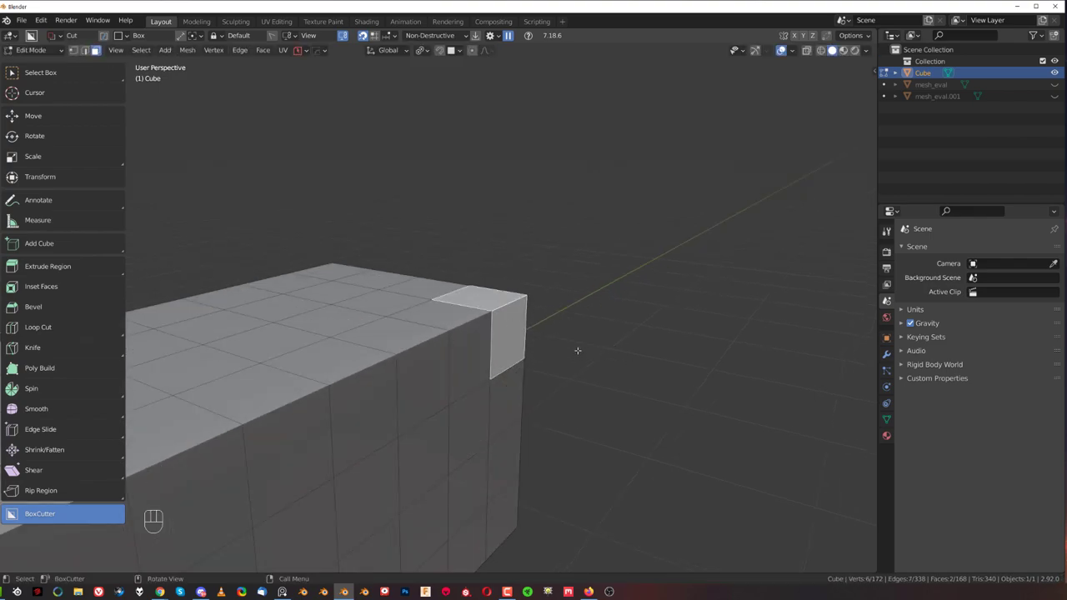
- Try extruding the top and side faces at the box's uncut upper corner together with the regular Extrude, undoing each attempt
{"action": "key", "text": "e"}
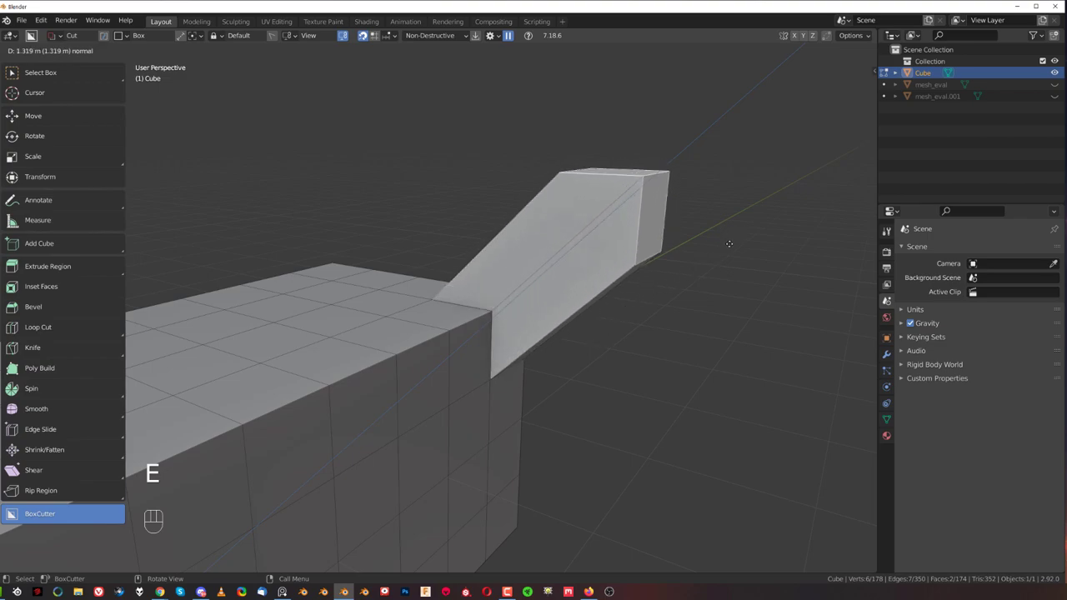
{"action": "right_click", "coordinate": [650, 292]}
{"action": "middle_click_drag", "start_coordinate": [650, 293], "coordinate": [476, 317]}
{"action": "scroll", "coordinate": [565, 318], "scroll_direction": "up", "scroll_amount": 2}
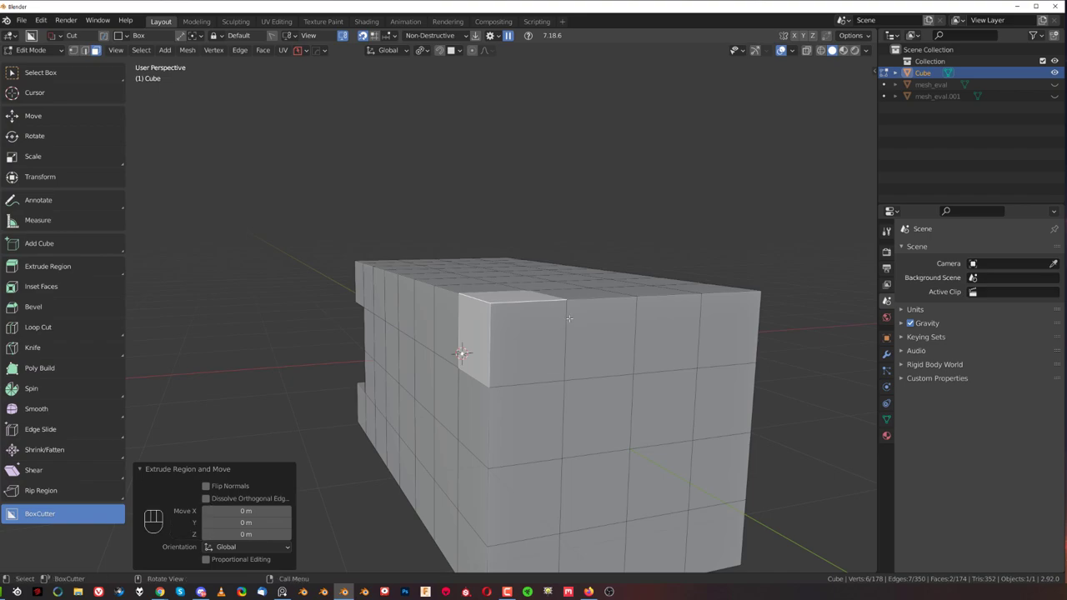
{"action": "key", "text": "ctrl+z"}
{"action": "middle_click_drag", "start_coordinate": [512, 299], "coordinate": [477, 258]}
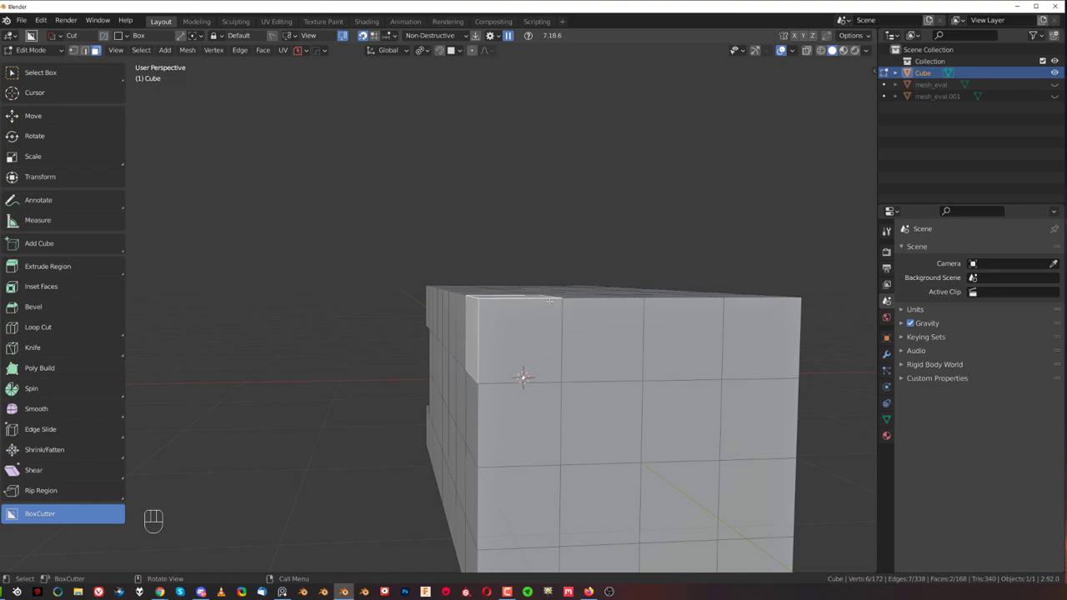
{"action": "key", "text": "alt+e"}
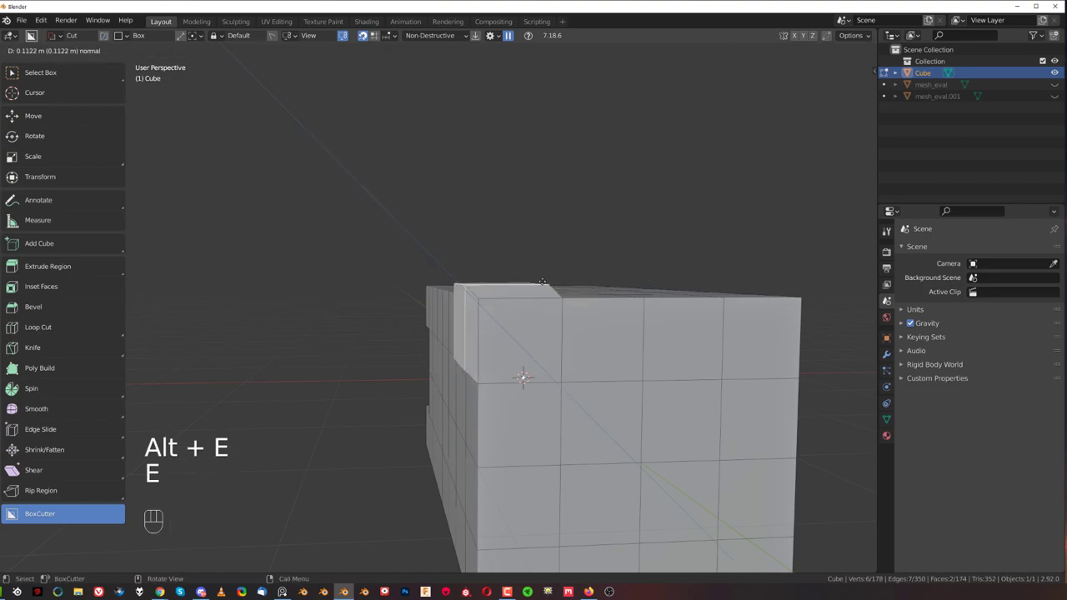
{"action": "right_click", "coordinate": [443, 246]}
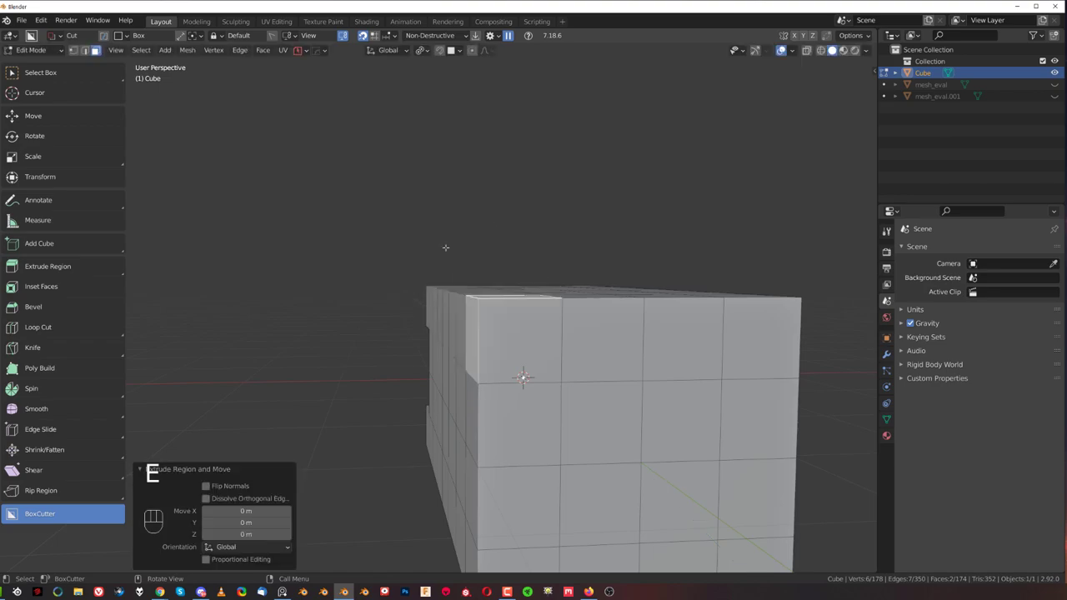
{"action": "middle_click_drag", "start_coordinate": [488, 280], "coordinate": [676, 301]}
{"action": "key", "text": "ctrl+z"}
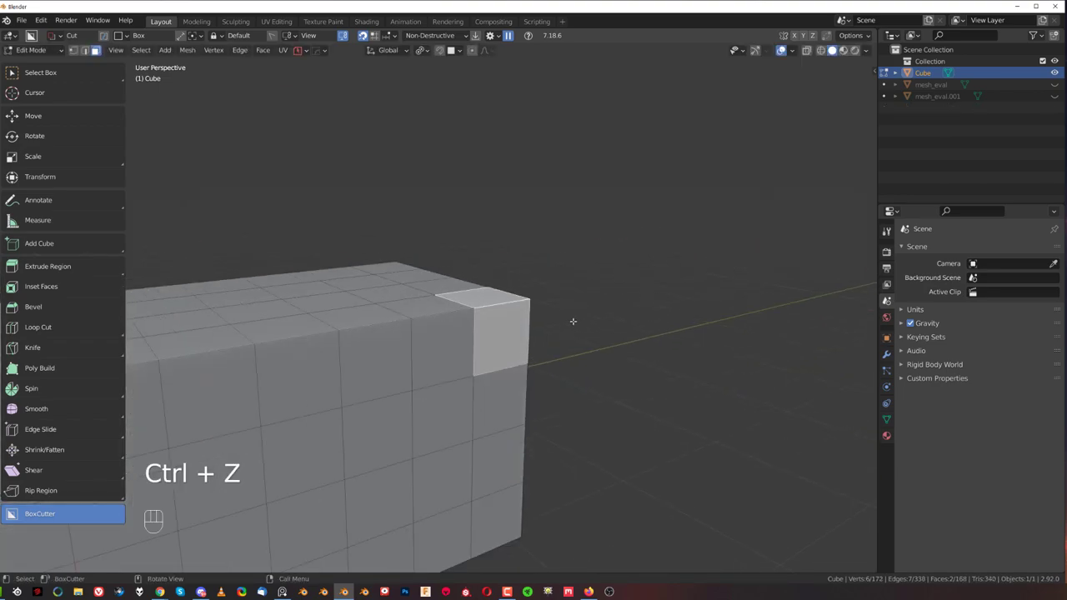
- Try Extrude Faces Along Normals on the two corner faces with an offset of about 0.83 m, and undo it
{"action": "middle_click_drag", "start_coordinate": [572, 317], "coordinate": [599, 317]}
{"action": "key", "text": "alt+e"}
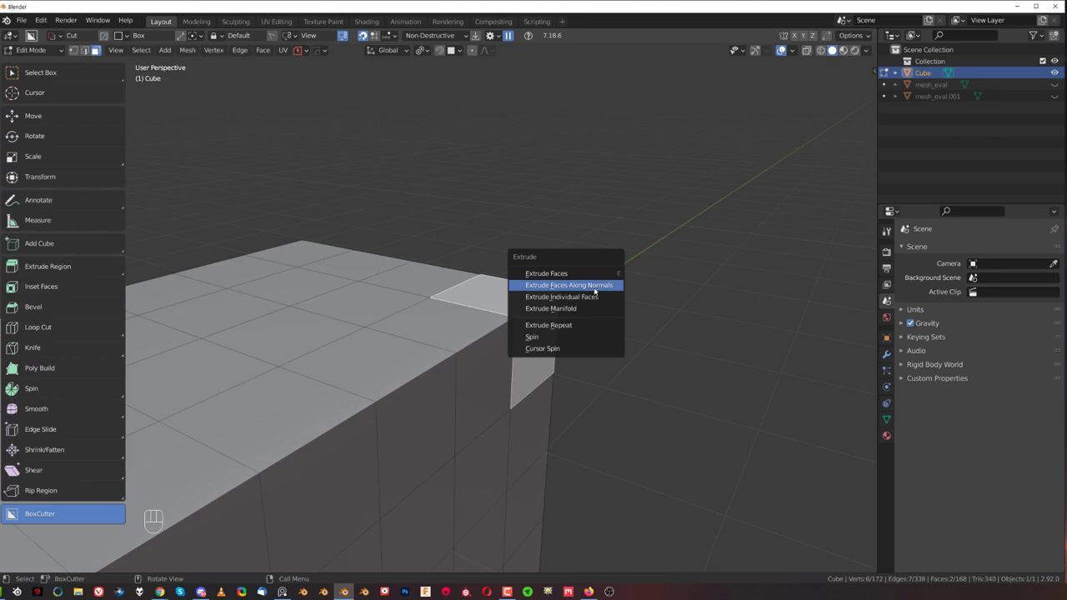
{"action": "left_click", "coordinate": [594, 290]}
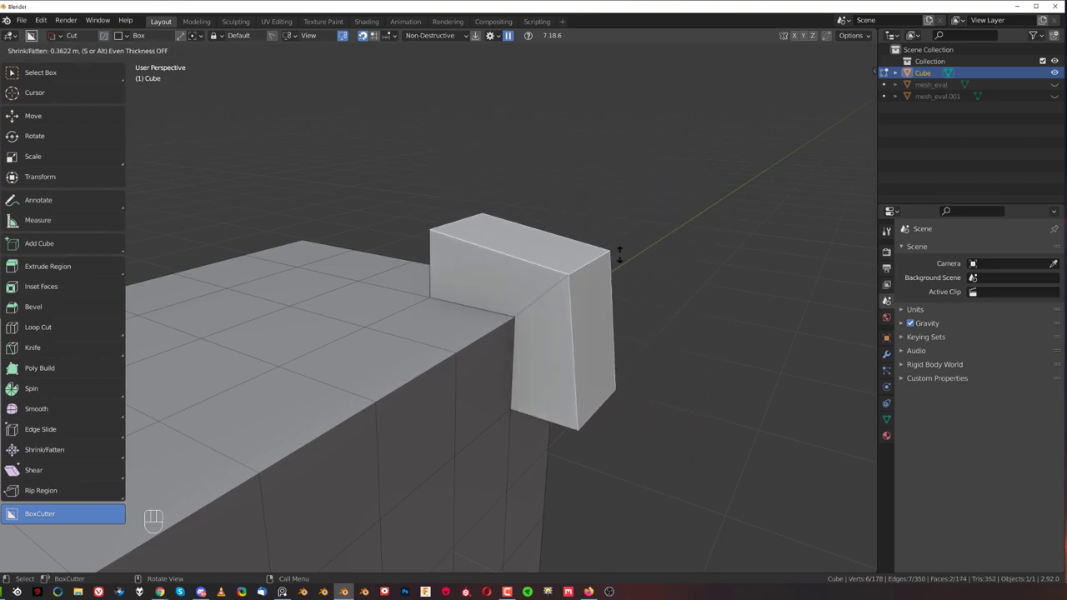
{"action": "left_click", "coordinate": [715, 209]}
{"action": "middle_click_drag", "start_coordinate": [715, 208], "coordinate": [566, 264]}
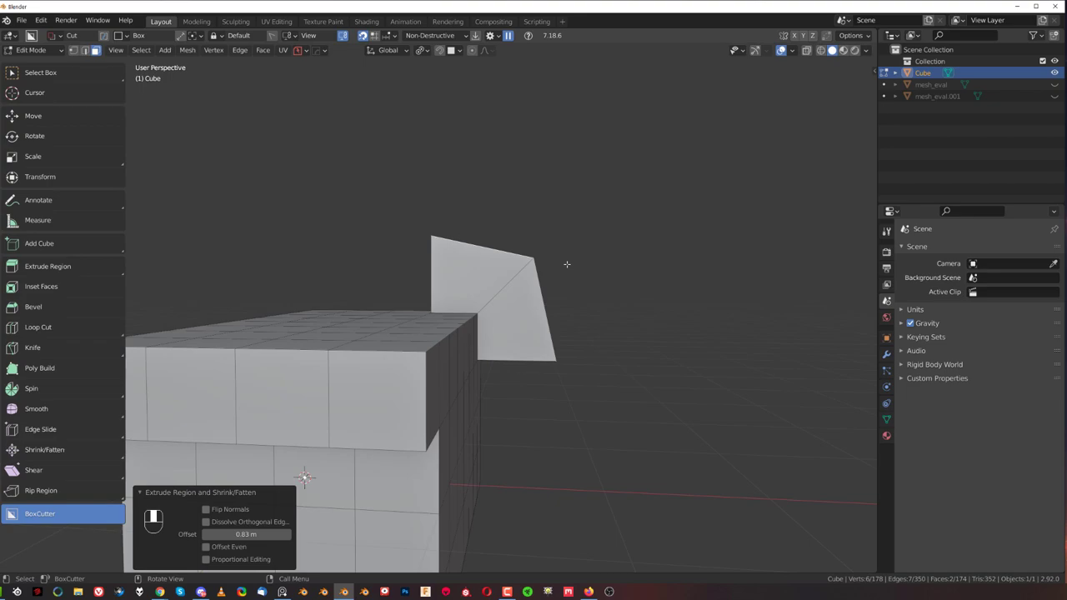
{"action": "middle_click_drag", "start_coordinate": [477, 257], "coordinate": [542, 315]}
{"action": "key", "text": "ctrl+z"}
- Try Extrude Individual Faces on the two corner faces, cancelling the offset and undoing the operation
{"action": "key", "text": "alt+e"}
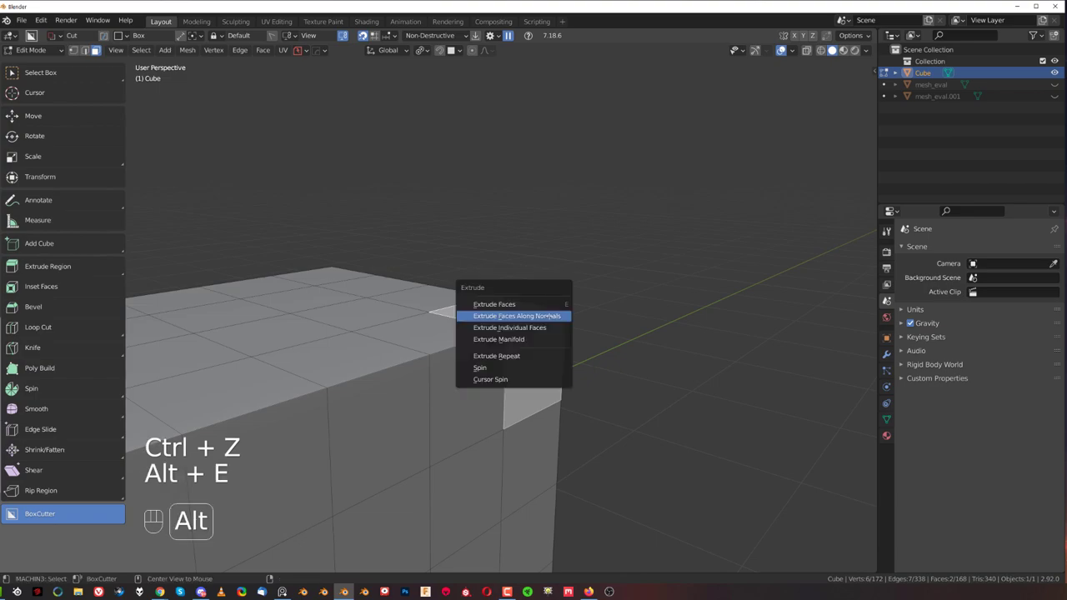
{"action": "left_click", "coordinate": [545, 327]}
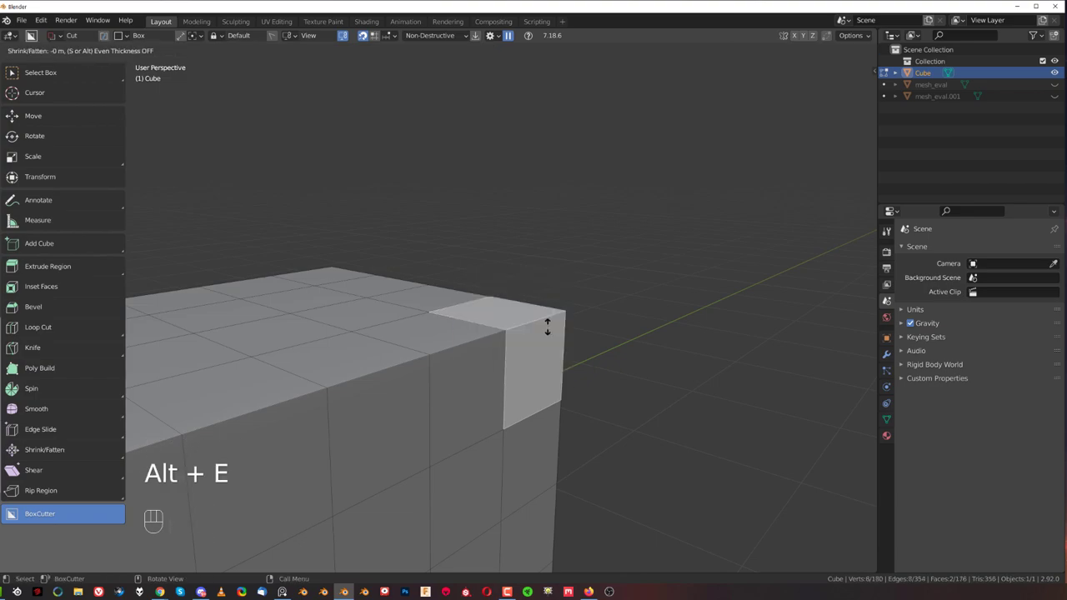
{"action": "right_click", "coordinate": [731, 293]}
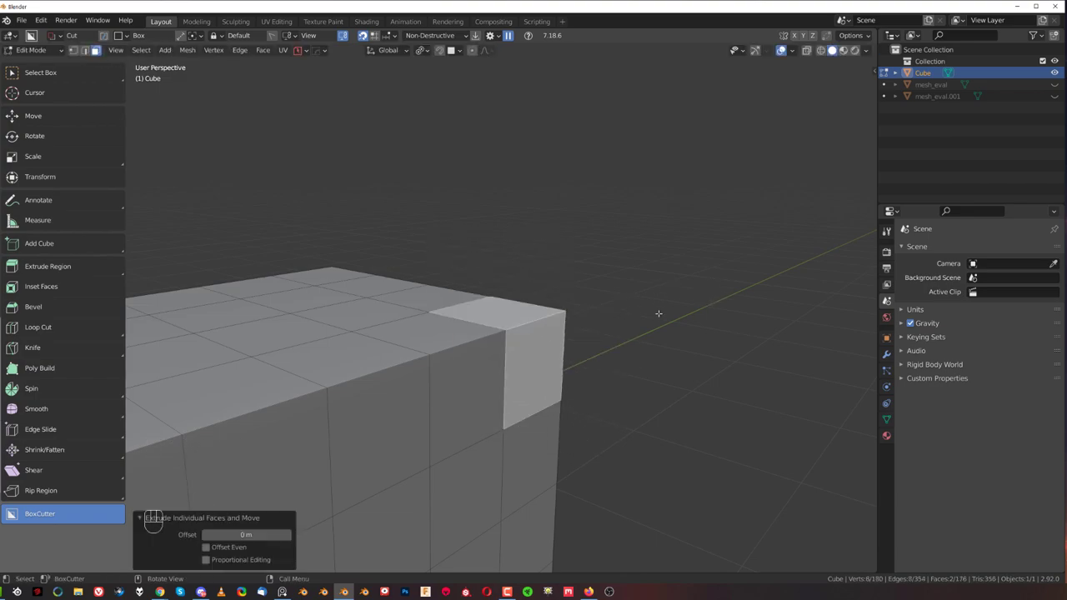
{"action": "middle_click_drag", "start_coordinate": [731, 293], "coordinate": [565, 272]}
{"action": "key", "text": "ctrl+z"}
- Add the rest of the corner's side column and the bottom corner face to the selection, and extrude all outward as individual faces
{"action": "scroll", "coordinate": [565, 272], "scroll_direction": "up", "scroll_amount": 2}
{"action": "left_click", "coordinate": [525, 350], "text": "shift"}
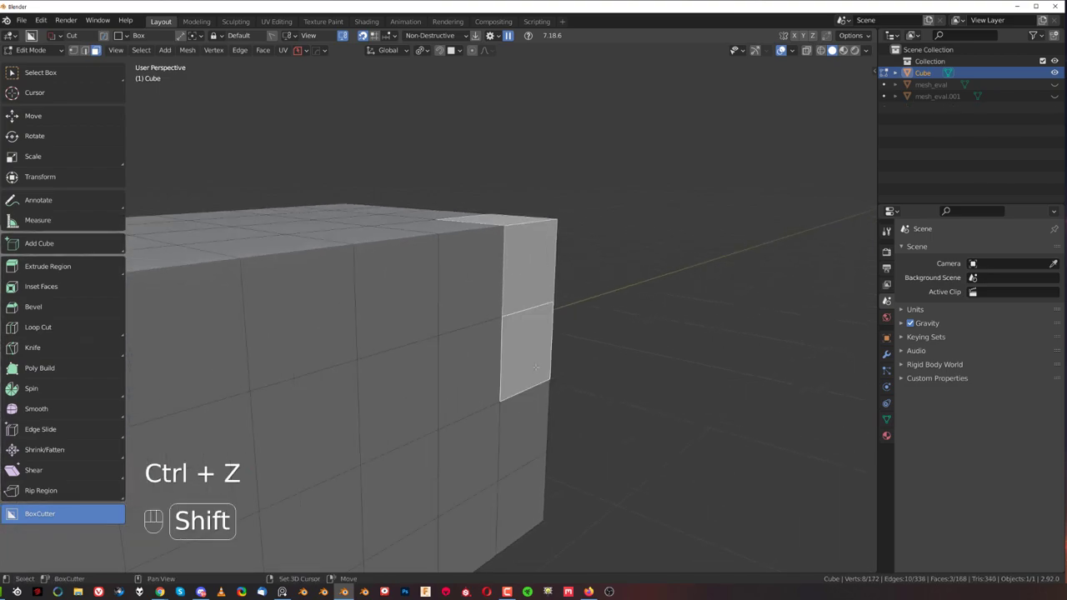
{"action": "left_click", "coordinate": [537, 454], "text": "shift"}
{"action": "left_click", "coordinate": [537, 500], "text": "shift"}
{"action": "middle_click_drag", "start_coordinate": [537, 500], "coordinate": [569, 319]}
{"action": "left_click", "coordinate": [523, 394], "text": "shift"}
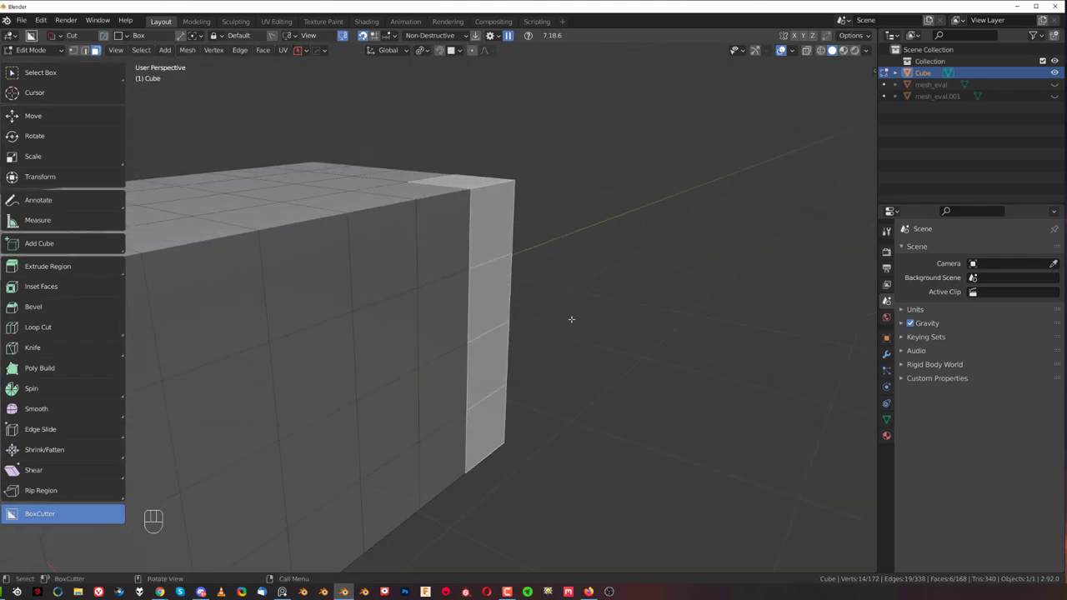
{"action": "key", "text": "alt+e"}
{"action": "left_click", "coordinate": [572, 321]}
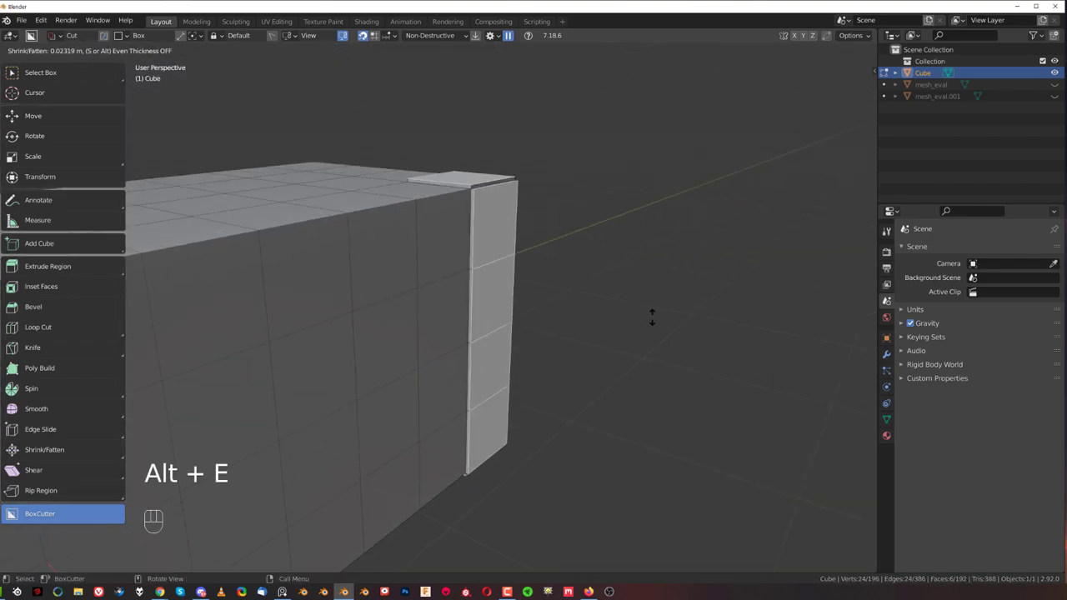
{"action": "left_click", "coordinate": [676, 288]}
- Return to Object Mode and add a HardOps bevel to the box with 3 segments, 0.010 width and a 30° angle
{"action": "key", "text": "Tab"}
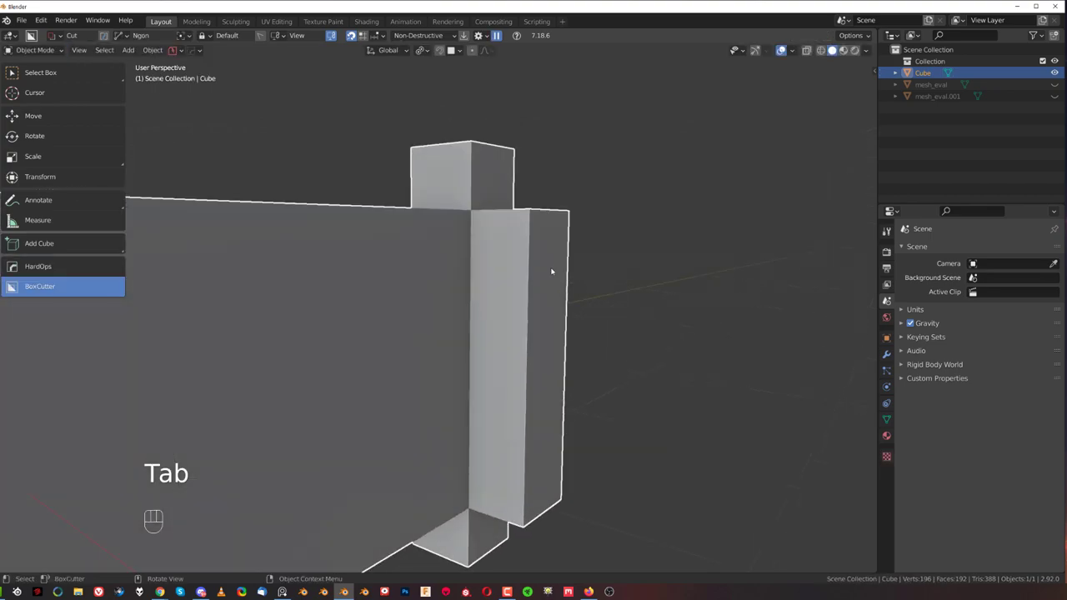
{"action": "key", "text": "q"}
{"action": "left_click", "coordinate": [551, 274]}
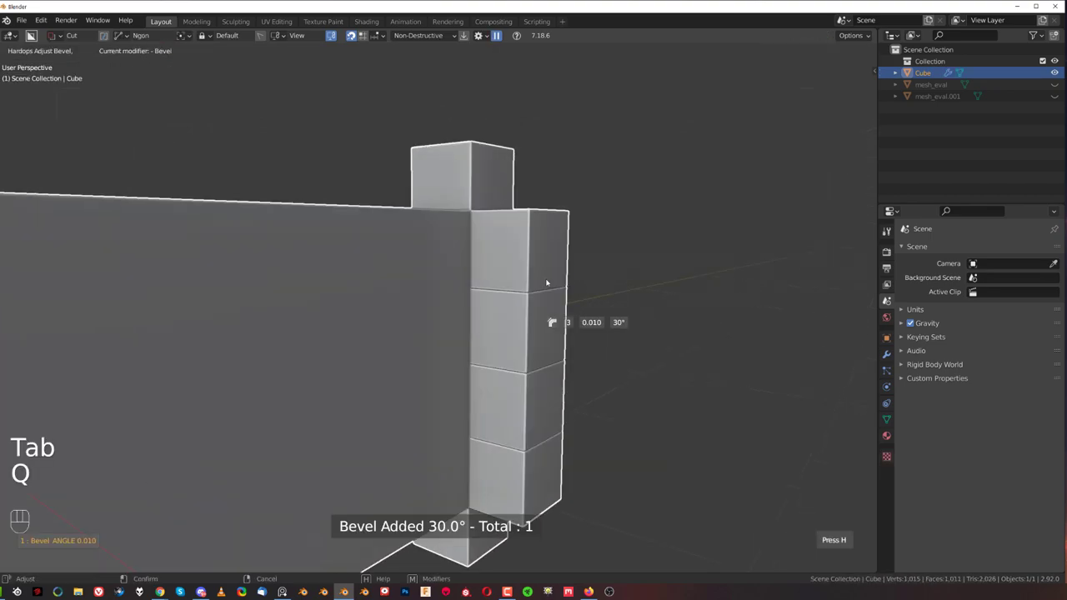
{"action": "scroll", "coordinate": [548, 308], "scroll_direction": "up", "scroll_amount": 3}
{"action": "middle_click_drag", "start_coordinate": [548, 307], "coordinate": [471, 255], "text": "shift"}
{"action": "scroll", "coordinate": [498, 189], "scroll_direction": "up", "scroll_amount": 1}
{"action": "scroll", "coordinate": [455, 359], "scroll_direction": "down", "scroll_amount": 3}
- Enter Edit Mode and try moving one outer face of the individually extruded column, cancelling the move
{"action": "key", "text": "Tab"}
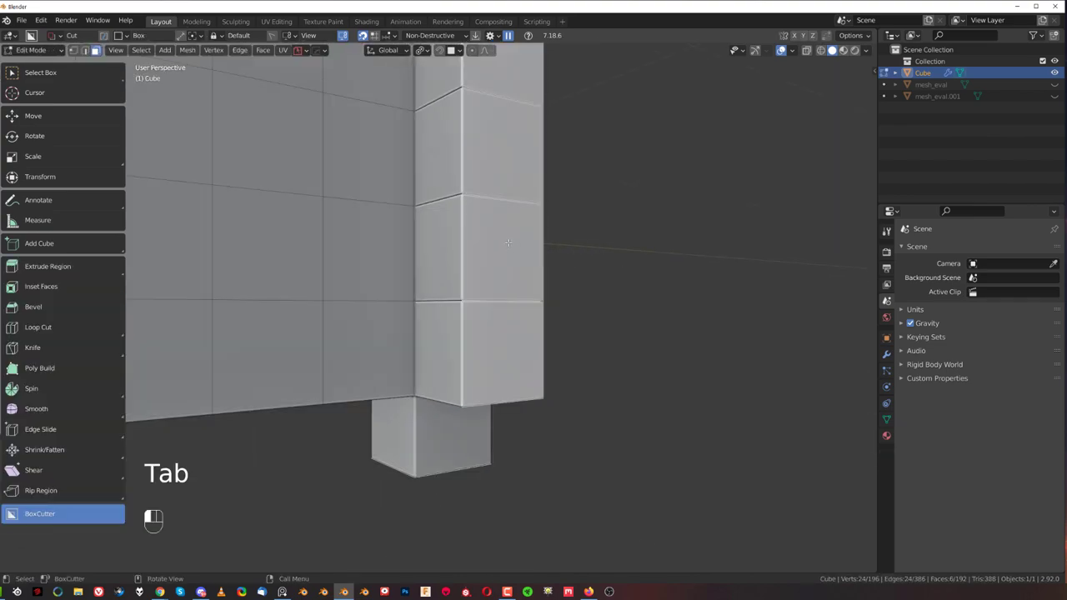
{"action": "key", "text": "g"}
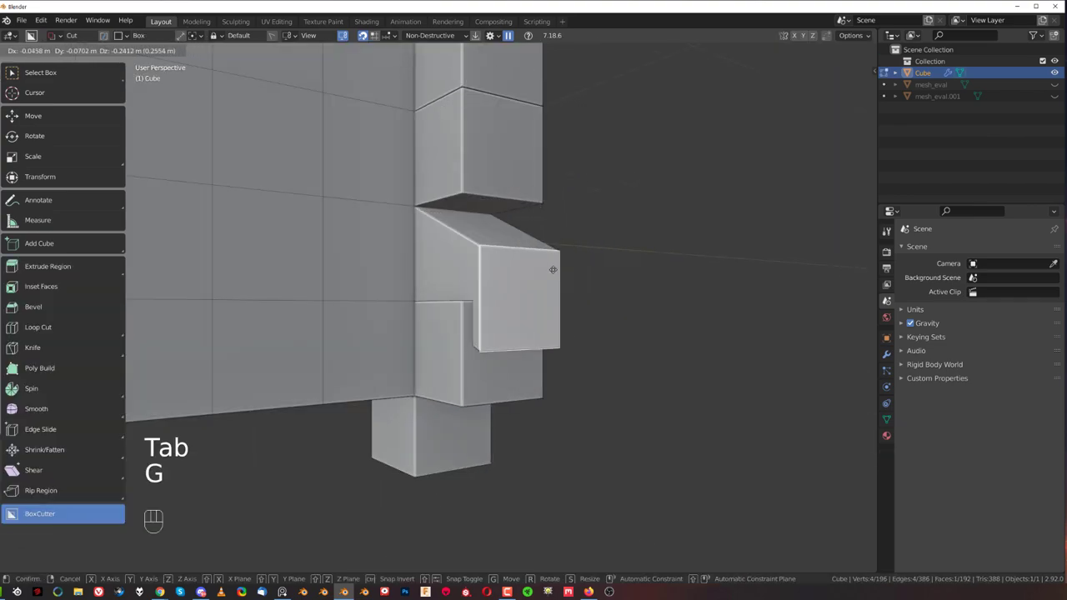
{"action": "right_click", "coordinate": [576, 213]}
{"action": "key", "text": "Tab"}
- Try adding a Weighted Normal to the box in Object Mode, and undo it
{"action": "middle_click_drag", "start_coordinate": [576, 213], "coordinate": [469, 330]}
{"action": "middle_click_drag", "start_coordinate": [582, 285], "coordinate": [380, 309]}
{"action": "key", "text": "q"}
{"action": "left_click", "coordinate": [353, 320]}
{"action": "key", "text": "ctrl+z"}
- Select the face ring around the box's middle and raise it outward as a band with the HardOps EM_Macro Panel Face tool
{"action": "key", "text": "Tab"}
{"action": "left_click", "coordinate": [384, 315], "text": "alt"}
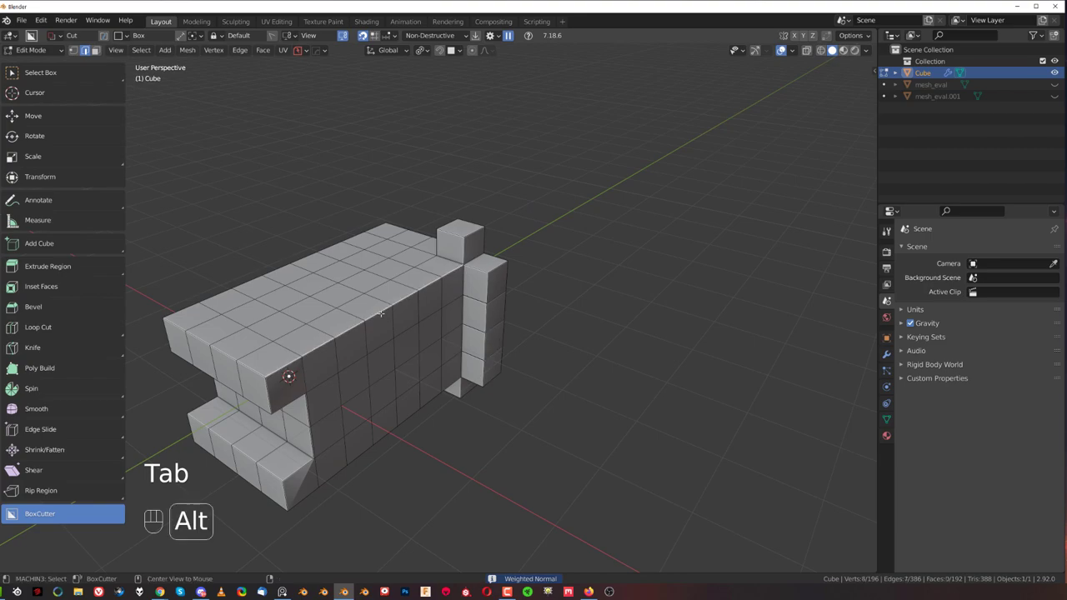
{"action": "key", "text": "Tab"}
{"action": "left_click", "coordinate": [450, 315]}
{"action": "left_click", "coordinate": [380, 314], "text": "alt"}
{"action": "middle_click_drag", "start_coordinate": [419, 336], "coordinate": [496, 235], "text": "shift"}
{"action": "scroll", "coordinate": [564, 270], "scroll_direction": "up", "scroll_amount": 2}
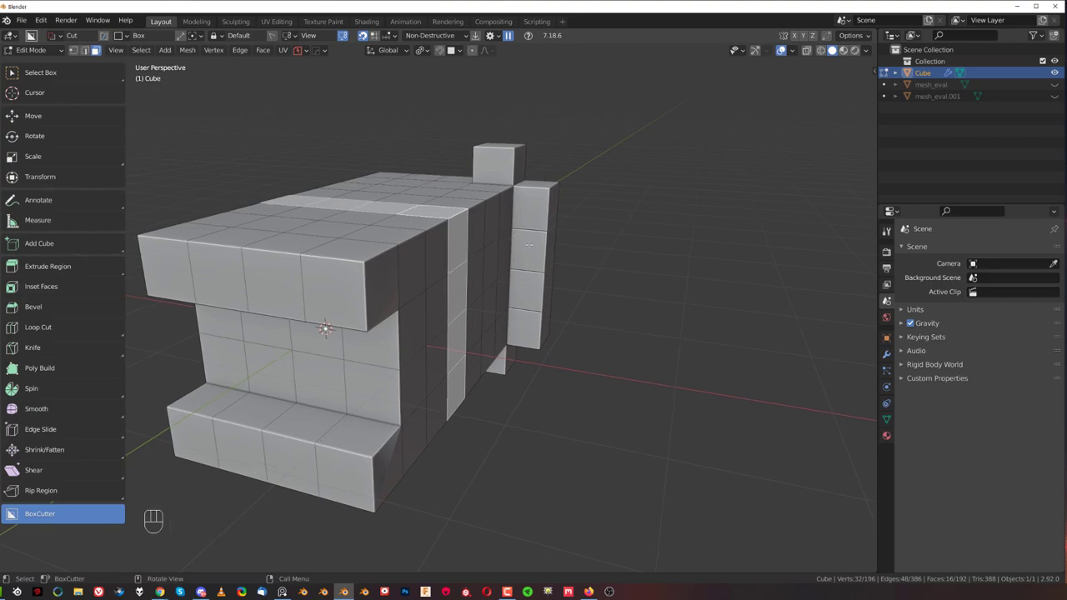
{"action": "key", "text": "q"}
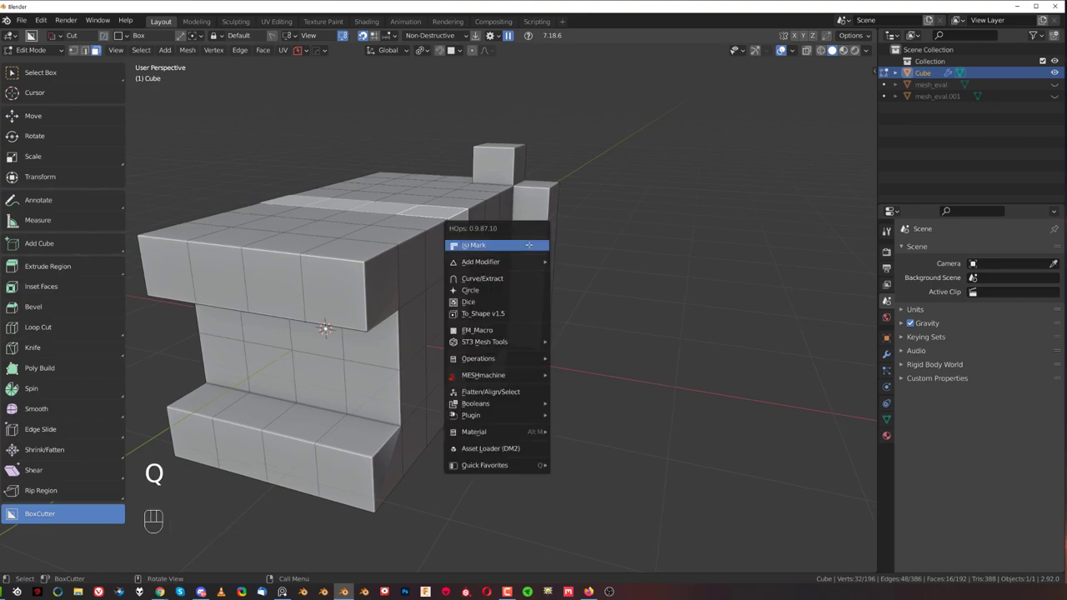
{"action": "left_click", "coordinate": [511, 330], "text": "alt"}
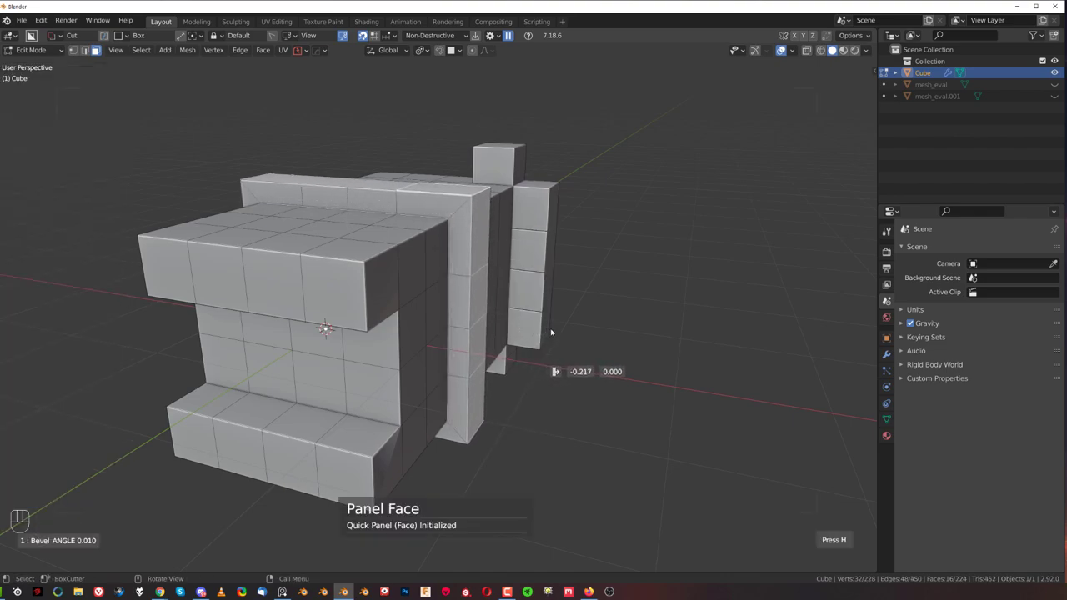
{"action": "left_click", "coordinate": [589, 336]}
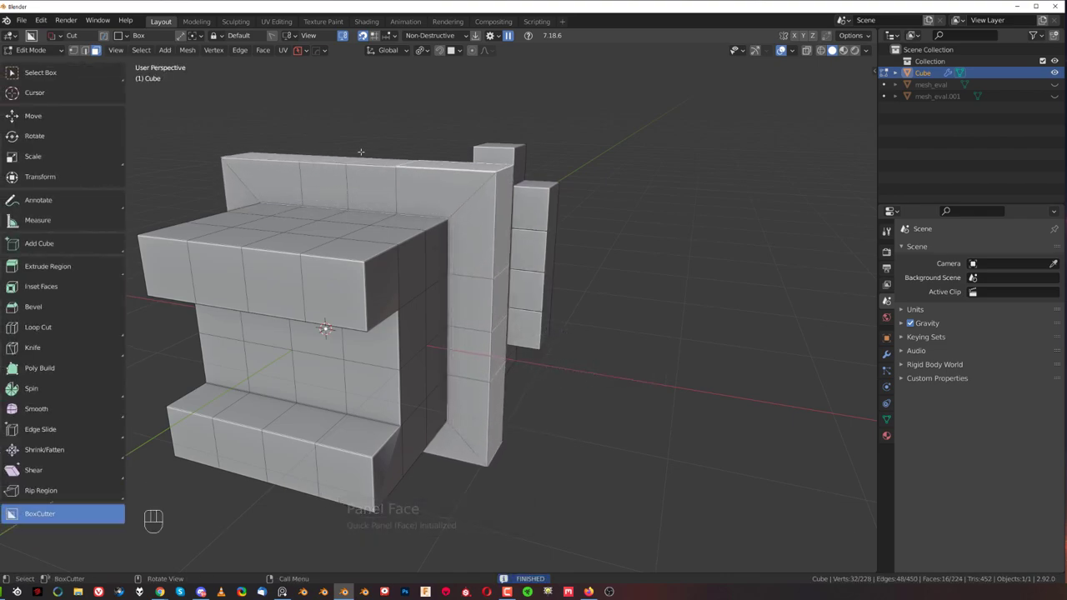
- Select the face ring between the raised band and the individually extruded column, and extrude it in place with zero movement
{"action": "middle_click_drag", "start_coordinate": [482, 332], "coordinate": [471, 304]}
{"action": "key", "text": "Tab"}
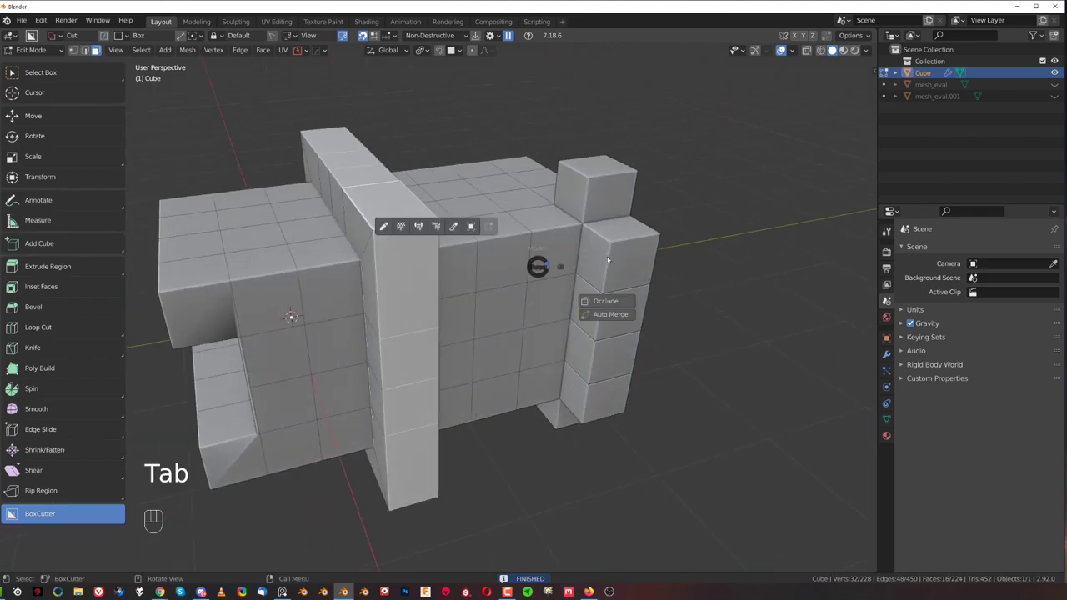
{"action": "left_click", "coordinate": [507, 237], "text": "alt"}
{"action": "middle_click_drag", "start_coordinate": [508, 237], "coordinate": [536, 251]}
{"action": "key", "text": "e"}
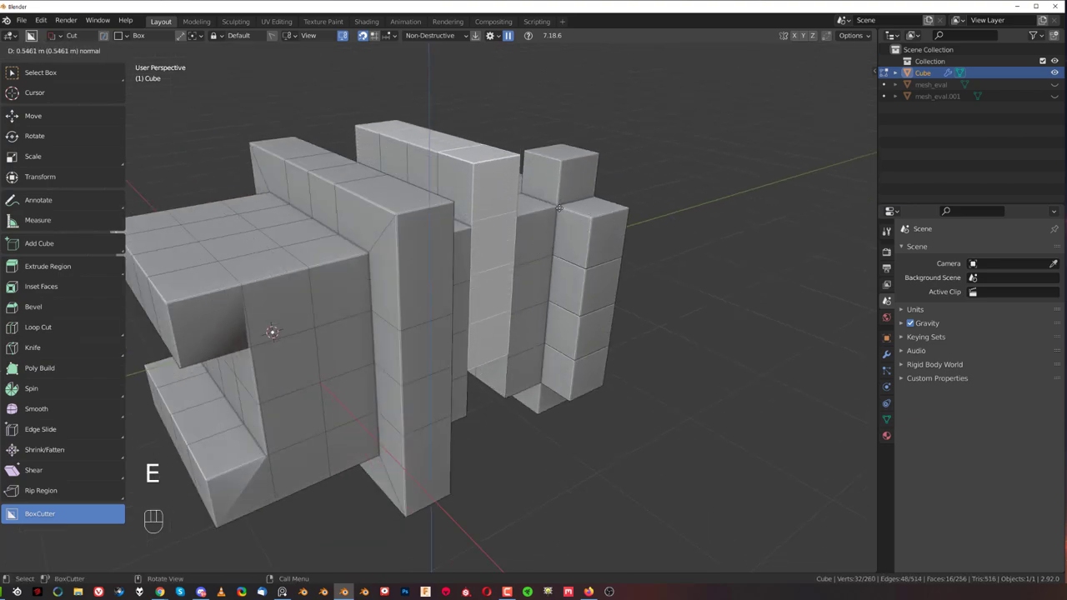
{"action": "right_click", "coordinate": [582, 193]}
{"action": "middle_click_drag", "start_coordinate": [501, 250], "coordinate": [479, 250]}
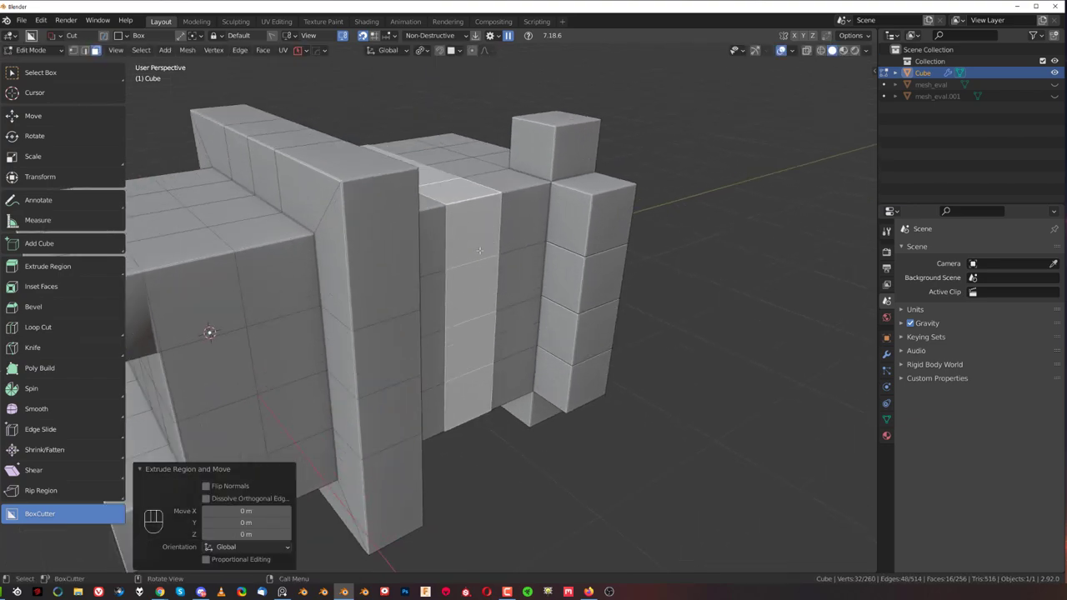
- Expand the newly extruded face ring outward by about 0.643 m with Shrink/Fatten
{"action": "key", "text": "alt+s"}
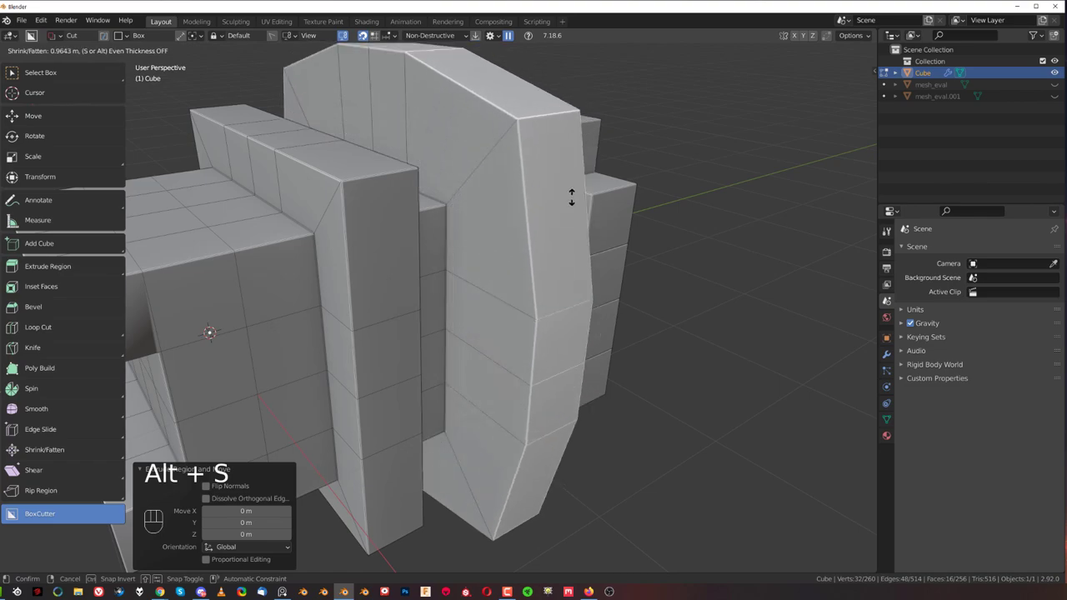
{"action": "left_click", "coordinate": [602, 212]}
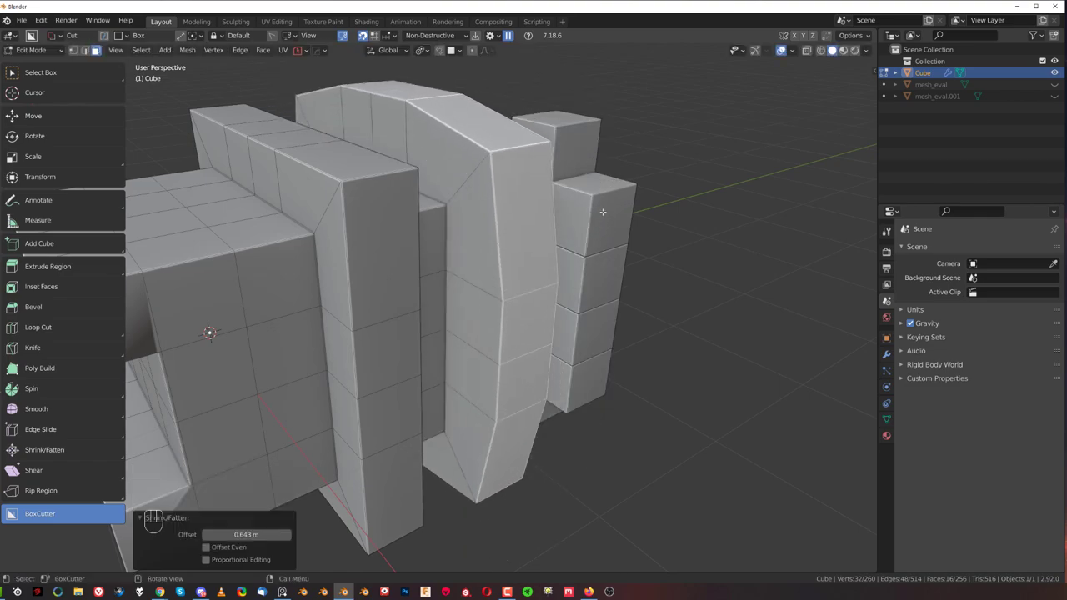
{"action": "middle_click_drag", "start_coordinate": [601, 212], "coordinate": [420, 214]}
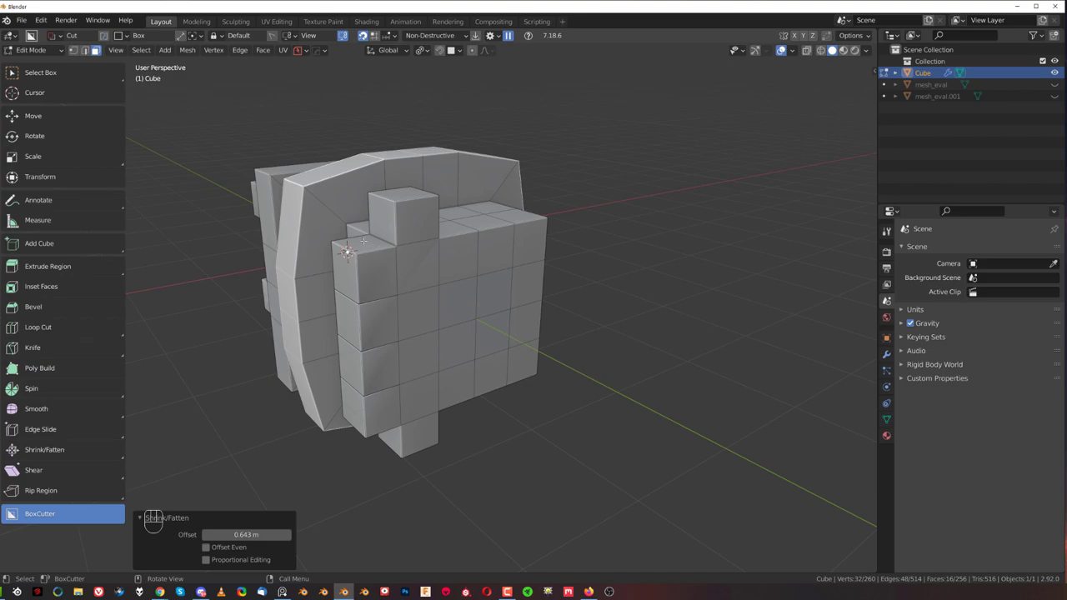
{"action": "middle_click_drag", "start_coordinate": [364, 241], "coordinate": [421, 152]}
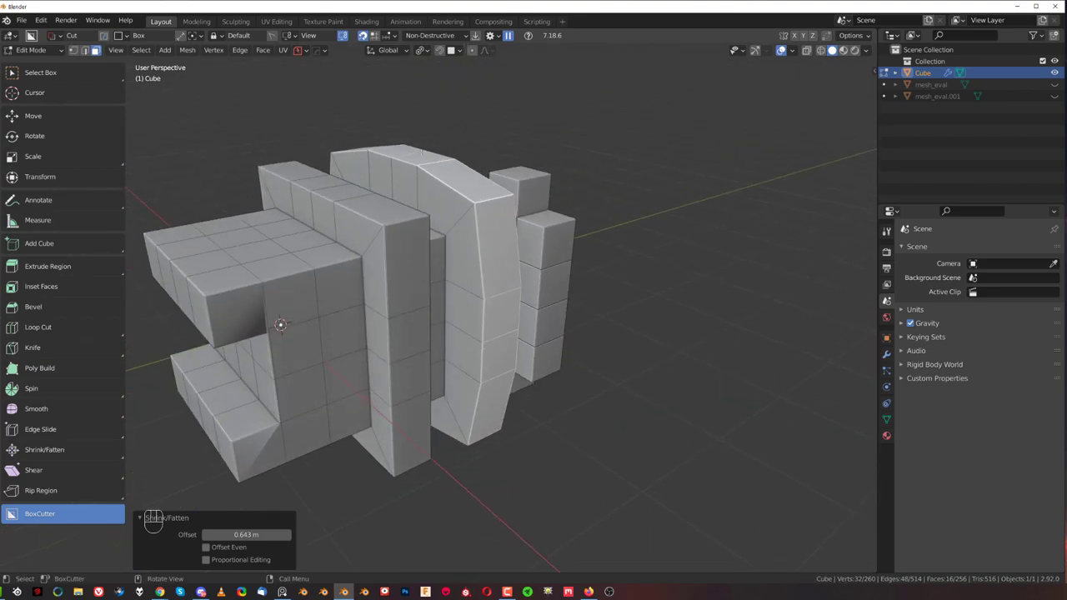
- Select a two-by-two block of four faces on the box's top surface near the notched end
{"action": "key", "text": "Tab"}
{"action": "scroll", "coordinate": [406, 233], "scroll_direction": "down", "scroll_amount": 2}
{"action": "scroll", "coordinate": [597, 239], "scroll_direction": "up", "scroll_amount": 2}
{"action": "middle_click_drag", "start_coordinate": [407, 246], "coordinate": [505, 294], "text": "shift"}
{"action": "key", "text": "Tab"}
{"action": "left_click", "coordinate": [435, 338]}
{"action": "left_click", "coordinate": [400, 318], "text": "shift"}
{"action": "left_click", "coordinate": [378, 345], "text": "shift"}
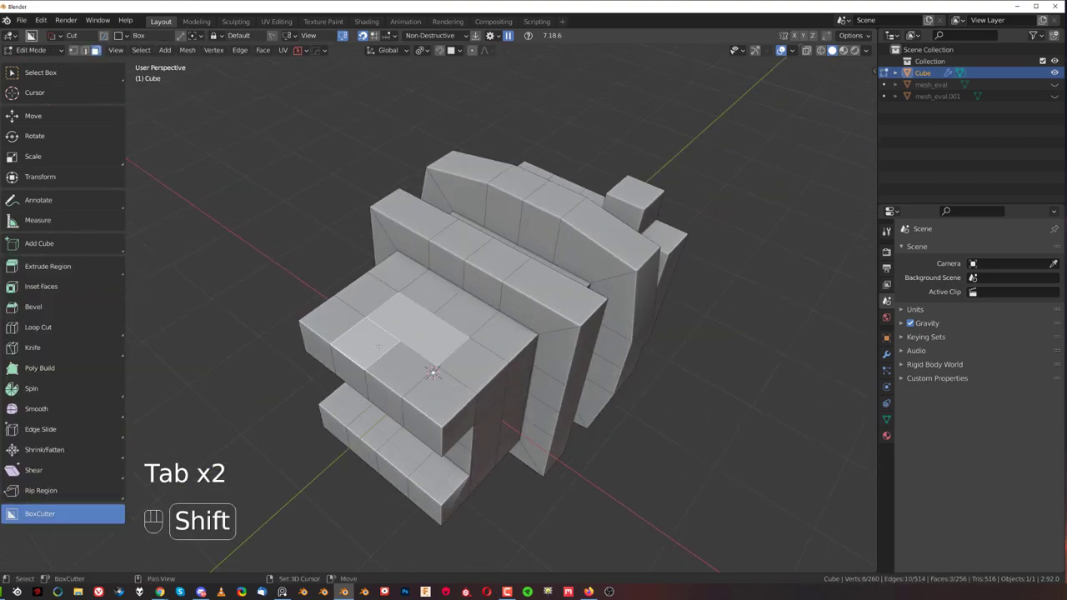
{"action": "left_click", "coordinate": [402, 371], "text": "shift"}
{"action": "middle_click_drag", "start_coordinate": [402, 372], "coordinate": [437, 330]}
- Duplicate the four top faces in place, separate the copy into its own object and return to Object Mode
{"action": "key", "text": "shift+d"}
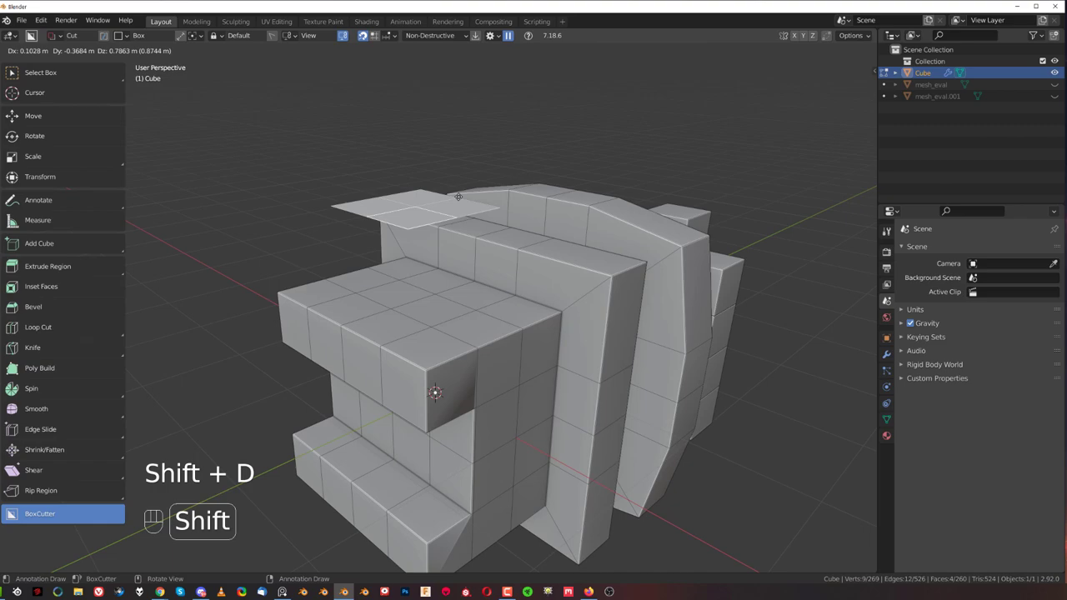
{"action": "right_click", "coordinate": [458, 192]}
{"action": "key", "text": "p"}
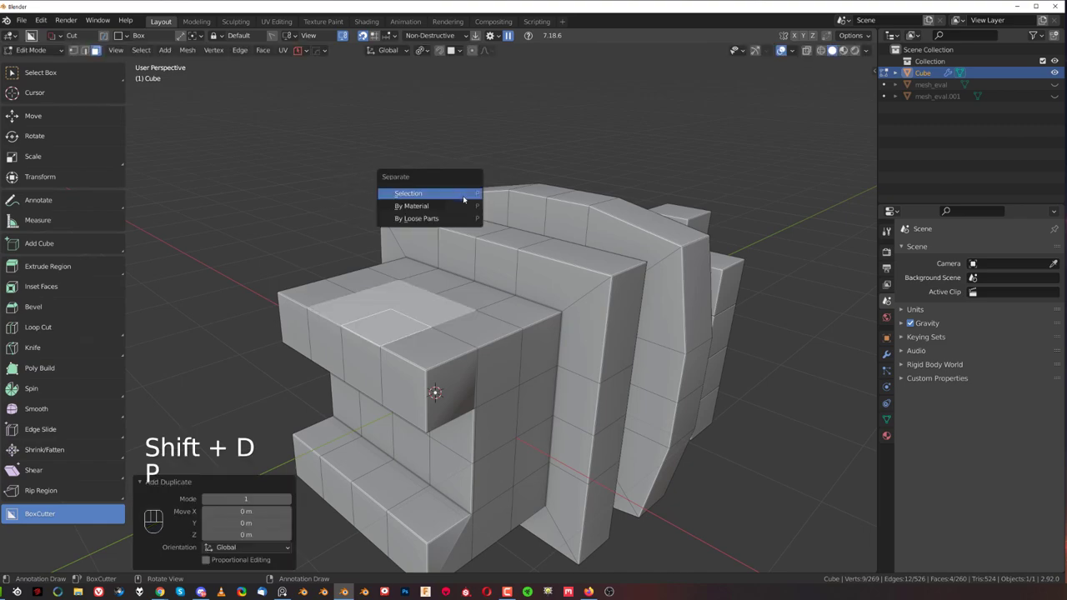
{"action": "left_click", "coordinate": [463, 198]}
{"action": "key", "text": "Tab"}
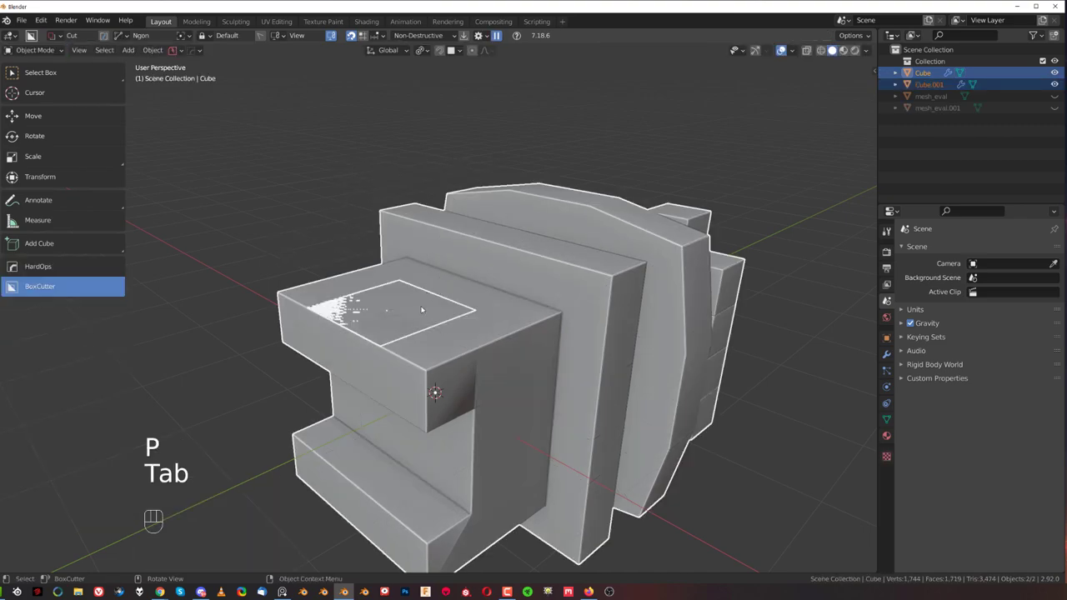
- Add a Solidify modifier to the separated four-face panel on the box's top to give it thickness
{"action": "left_click", "coordinate": [411, 309]}
{"action": "key", "text": "q"}
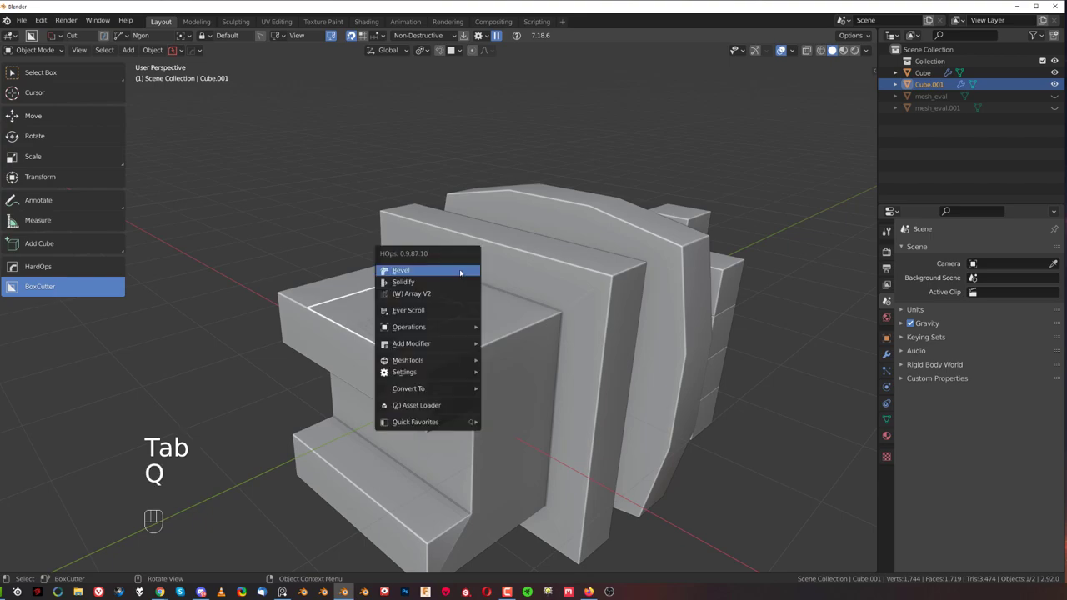
{"action": "mouse_move", "coordinate": [465, 346]}
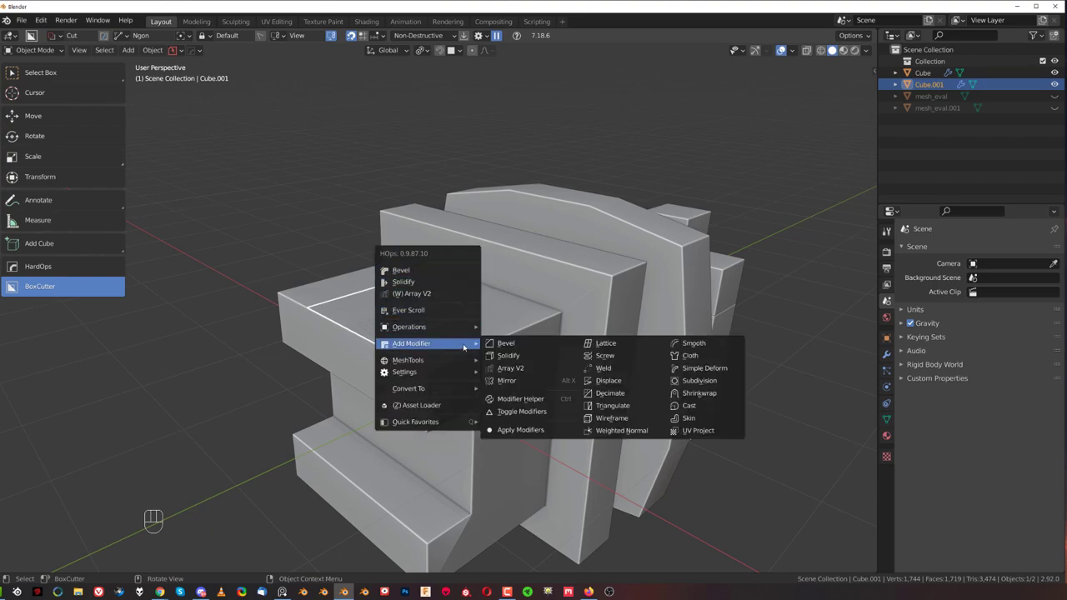
{"action": "left_click", "coordinate": [510, 355]}
{"action": "left_click", "coordinate": [550, 383]}
{"action": "middle_click_drag", "start_coordinate": [455, 316], "coordinate": [490, 286]}
{"action": "key", "text": "g"}
{"action": "right_click", "coordinate": [515, 153]}
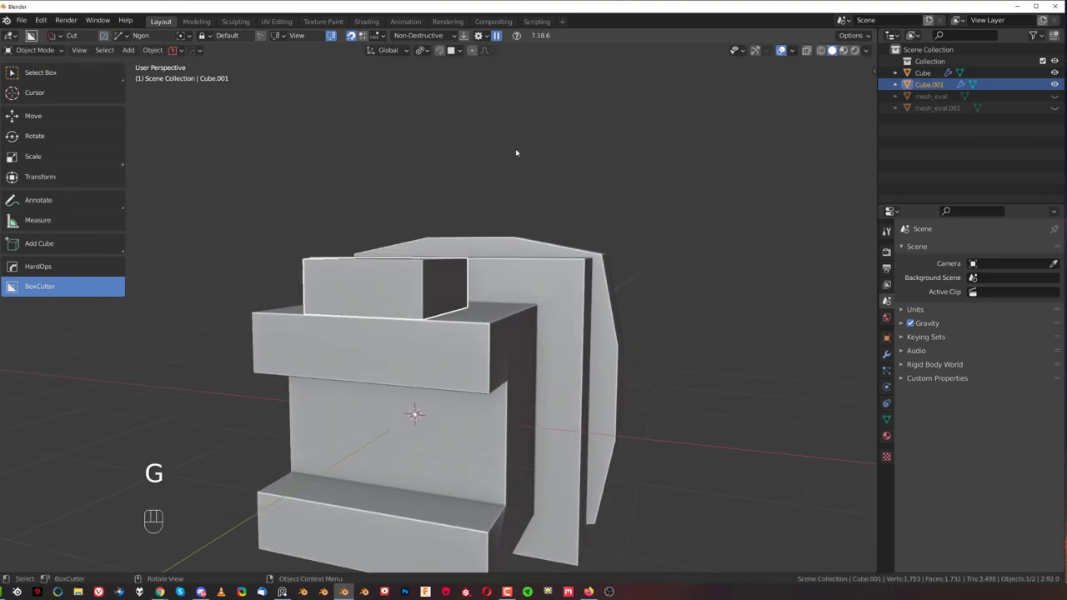
- Delete the solidified panel object and return the box to Edit Mode
{"action": "key", "text": "x"}
{"action": "left_click", "coordinate": [488, 212]}
{"action": "middle_click_drag", "start_coordinate": [488, 212], "coordinate": [398, 359]}
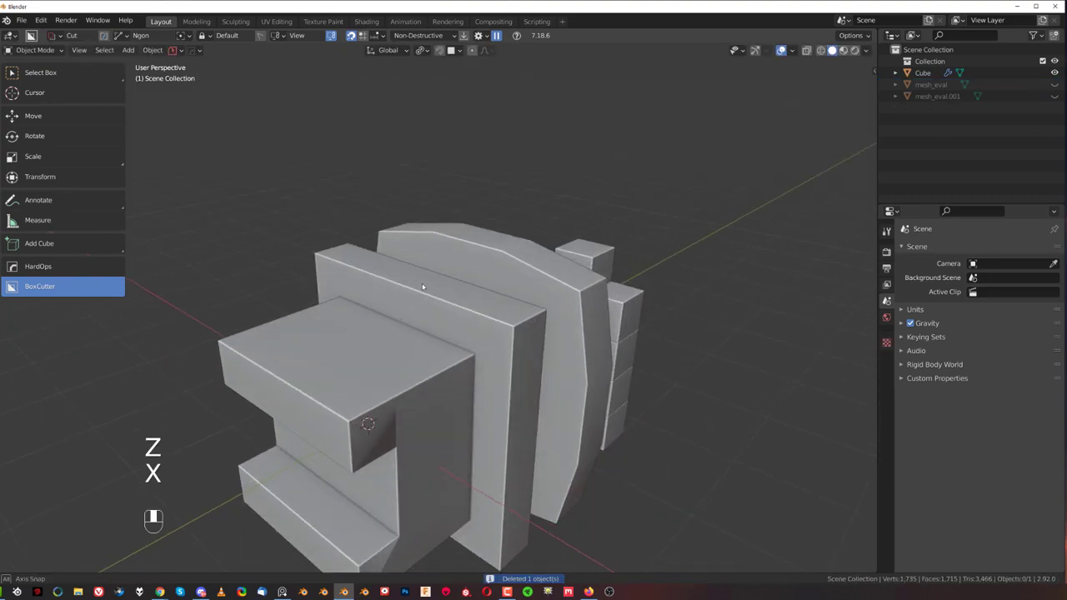
{"action": "key", "text": "Tab"}
{"action": "middle_click_drag", "start_coordinate": [391, 313], "coordinate": [460, 240], "text": "shift"}
{"action": "left_click", "coordinate": [414, 288]}
{"action": "key", "text": "Tab"}
{"action": "scroll", "coordinate": [414, 288], "scroll_direction": "up", "scroll_amount": 2}
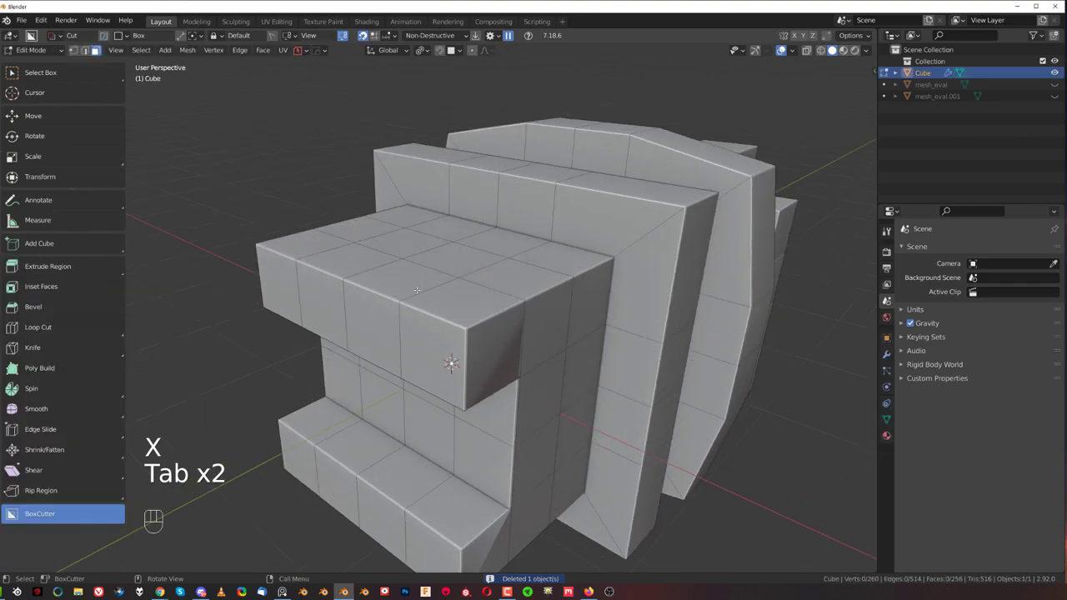
- Select the two-by-two block of top faces near the notched end and extract it as a plate with HardOps Curve/Extract
{"action": "left_click", "coordinate": [398, 278]}
{"action": "left_click", "coordinate": [356, 261], "text": "shift"}
{"action": "left_click", "coordinate": [402, 246], "text": "shift"}
{"action": "left_click_drag", "start_coordinate": [438, 266], "coordinate": [445, 283], "text": "shift"}
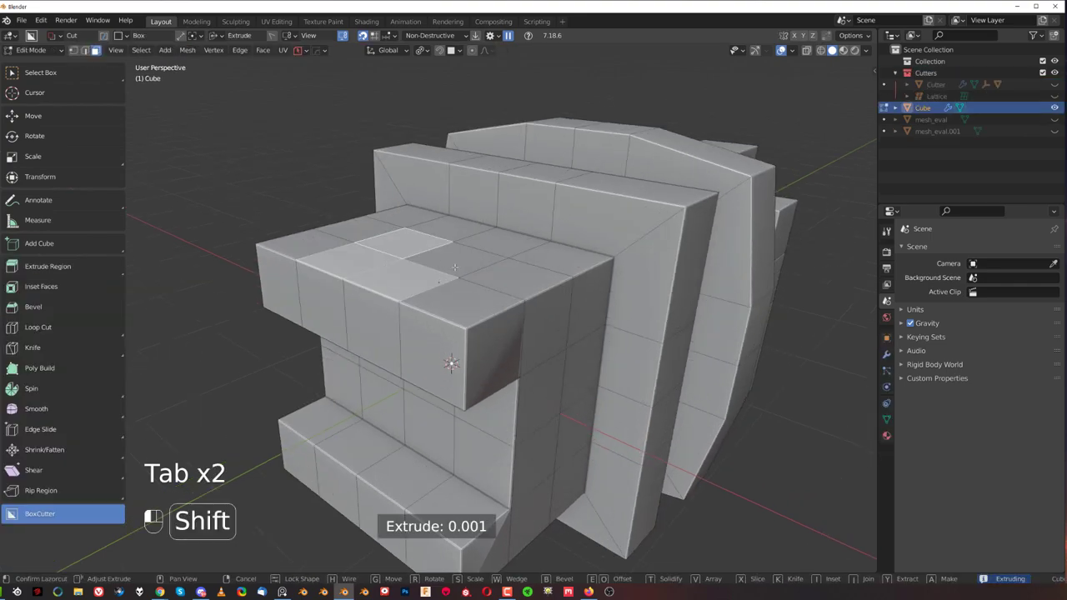
{"action": "right_click", "coordinate": [458, 267]}
{"action": "left_click", "coordinate": [464, 265], "text": "shift"}
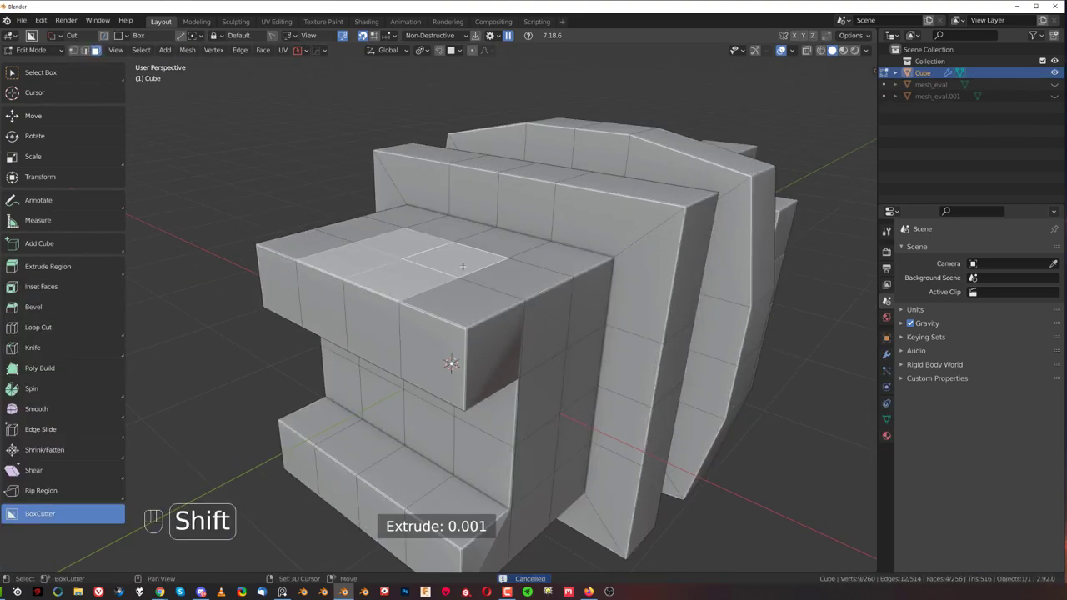
{"action": "key", "text": "q"}
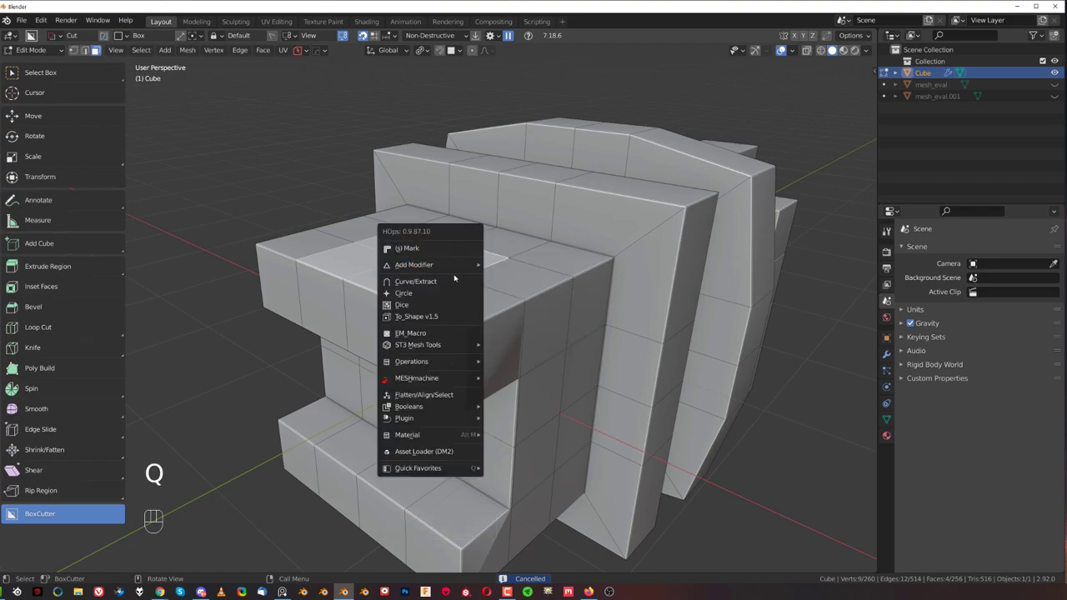
{"action": "left_click", "coordinate": [447, 284]}
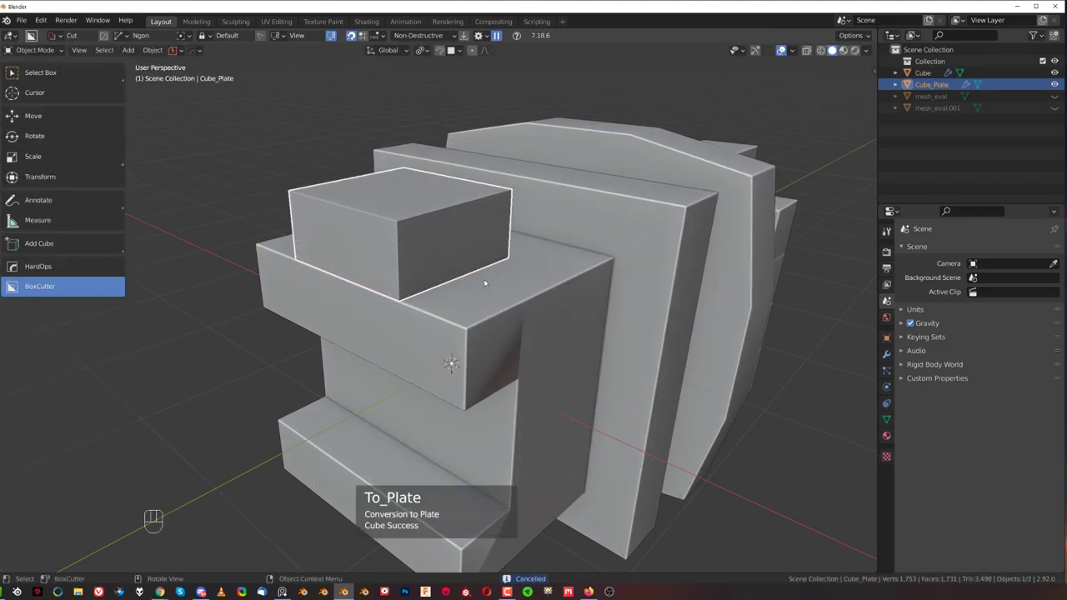
- Delete the extracted plate object and go back to editing the box
{"action": "key", "text": "x"}
{"action": "left_click", "coordinate": [454, 283]}
{"action": "key", "text": "Tab"}
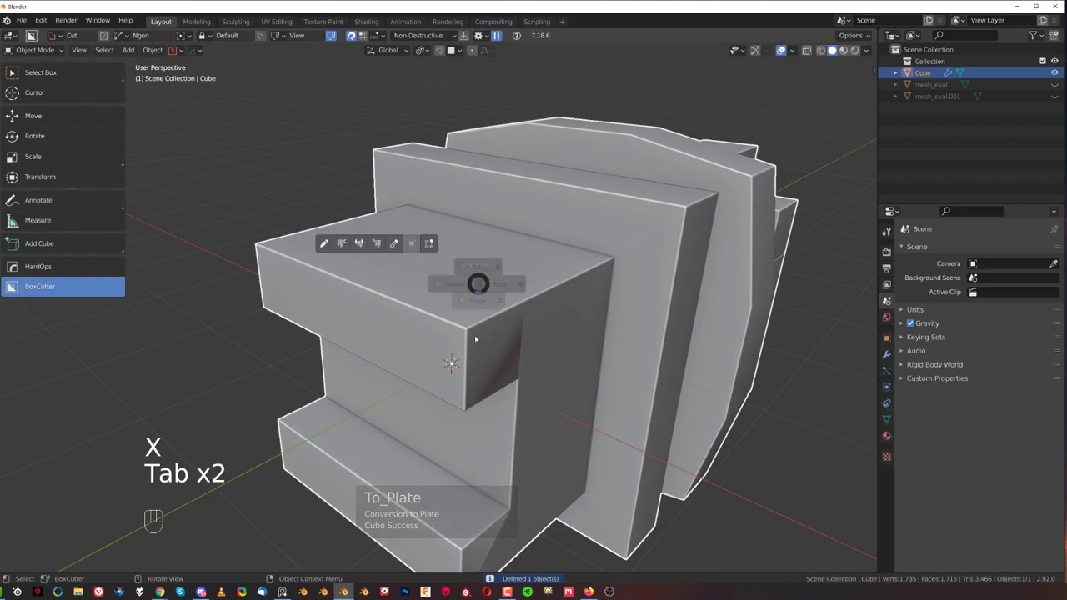
- Bevel the two vertical corner edges of the overhanging upper ledge by about 0.338 m with 13 segments
{"action": "middle_click_drag", "start_coordinate": [447, 357], "coordinate": [394, 348], "text": "shift"}
{"action": "scroll", "coordinate": [477, 263], "scroll_direction": "down", "scroll_amount": 3}
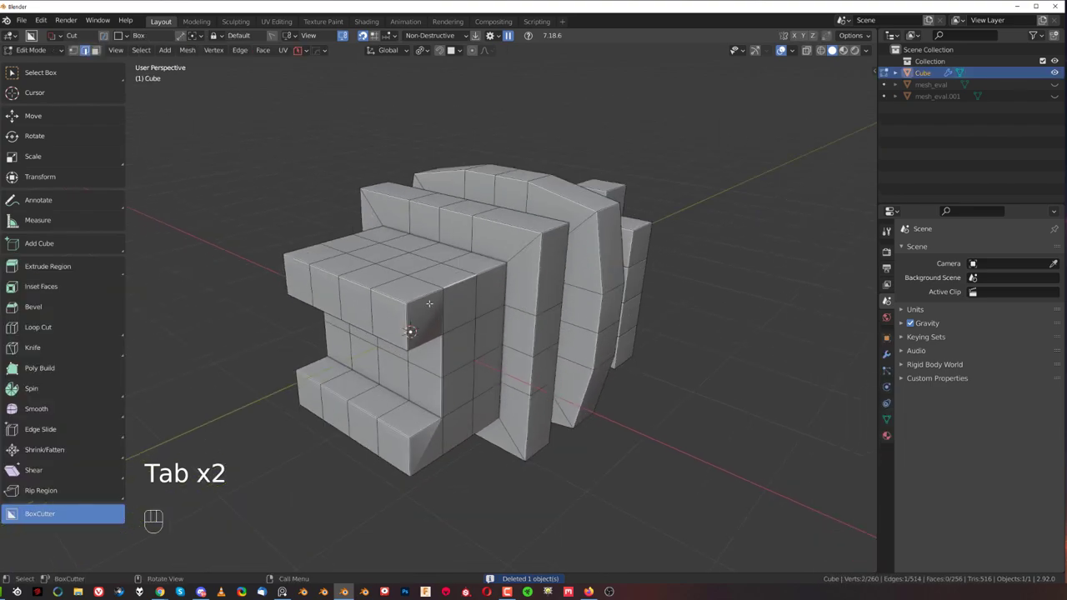
{"action": "mouse_move", "coordinate": [429, 303]}
{"action": "middle_mouse_down"}
{"action": "mouse_move", "coordinate": [461, 307]}
{"action": "mouse_move", "coordinate": [433, 318]}
{"action": "middle_mouse_up"}
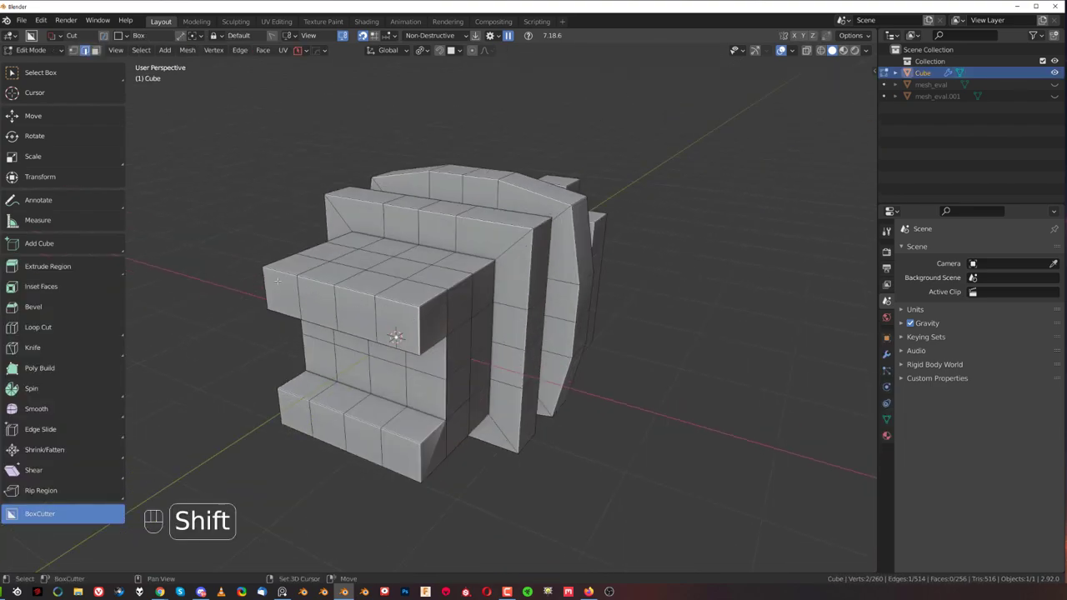
{"action": "key", "text": "ctrl+b"}
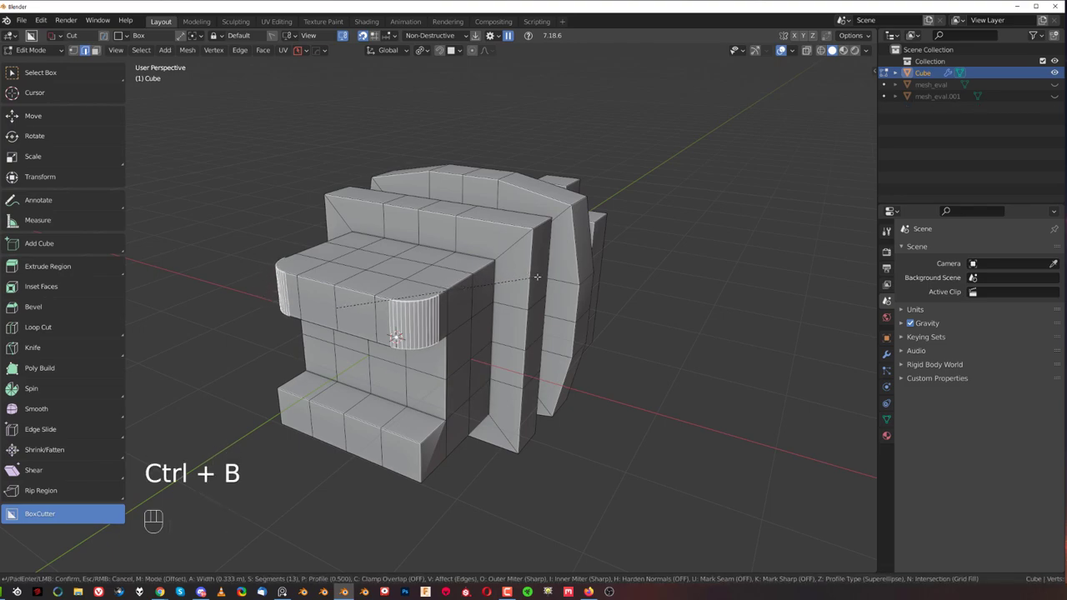
{"action": "left_click", "coordinate": [538, 276]}
{"action": "middle_click_drag", "start_coordinate": [538, 276], "coordinate": [483, 302]}
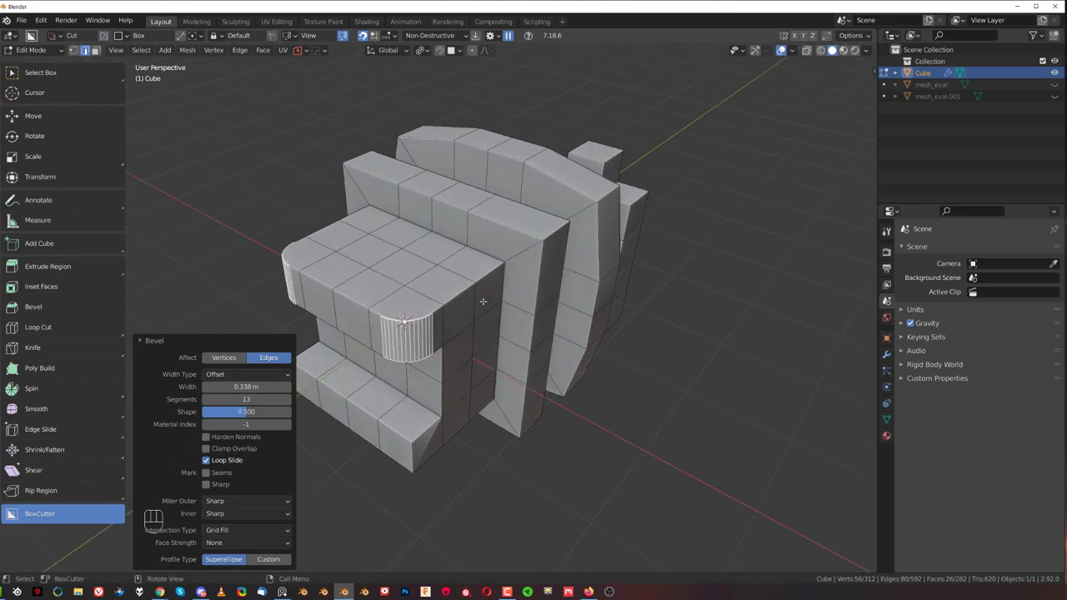
- Select the continuous upper rim edges running around the rounded ledge on its three outer sides
{"action": "key", "text": "Tab"}
{"action": "left_click", "coordinate": [463, 291]}
{"action": "left_click", "coordinate": [325, 268], "text": "ctrl"}
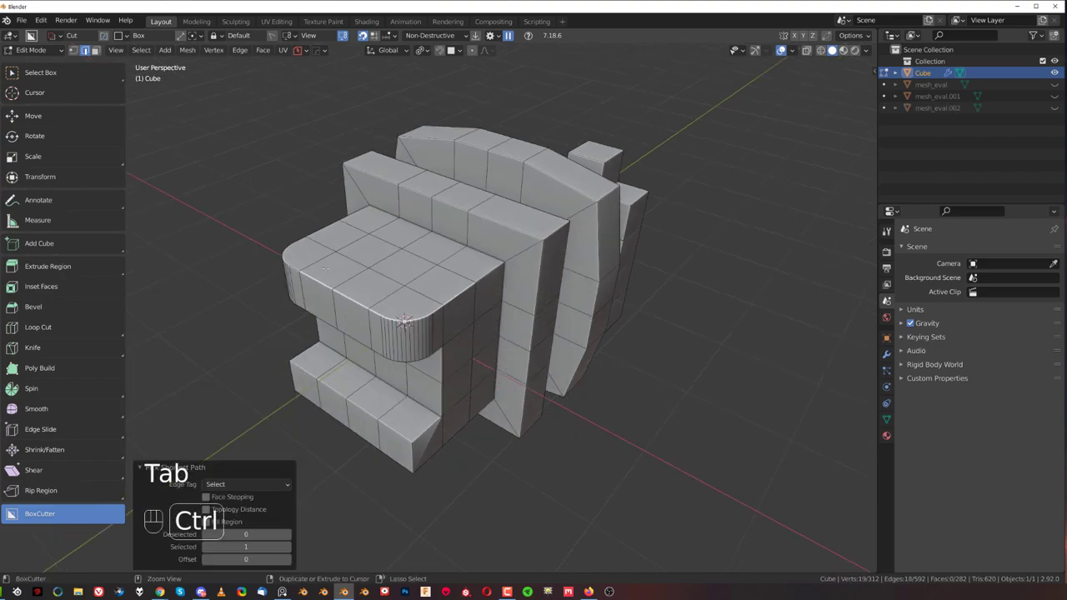
{"action": "middle_click_drag", "start_coordinate": [394, 258], "coordinate": [385, 333]}
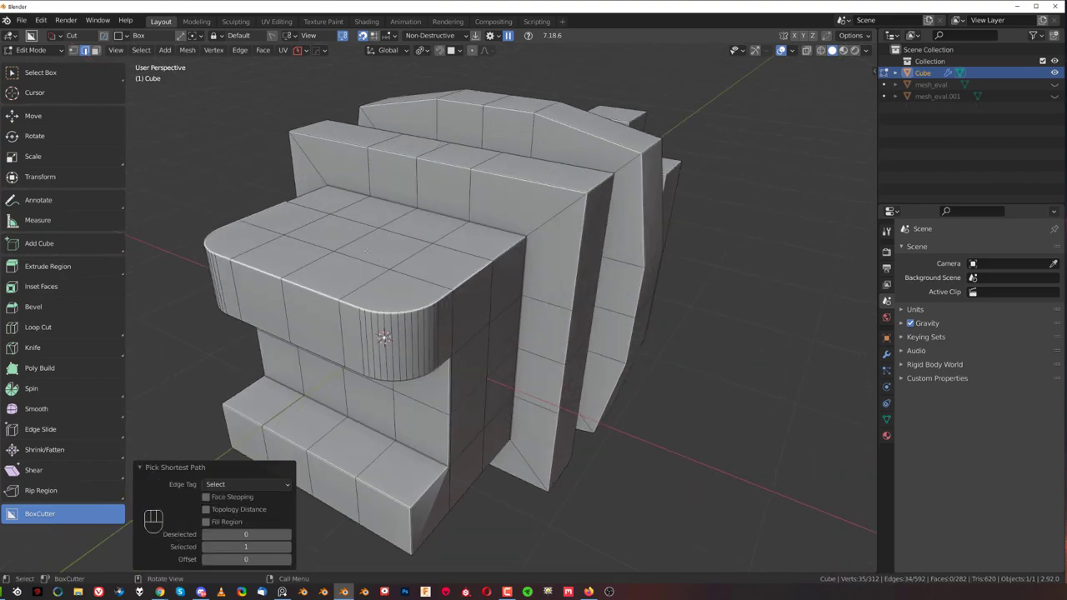
- Extract the selected rim edges as a round pipe curve with HardOps Curve/Extract, using a resolution of 6
{"action": "key", "text": "q"}
{"action": "left_click", "coordinate": [361, 251]}
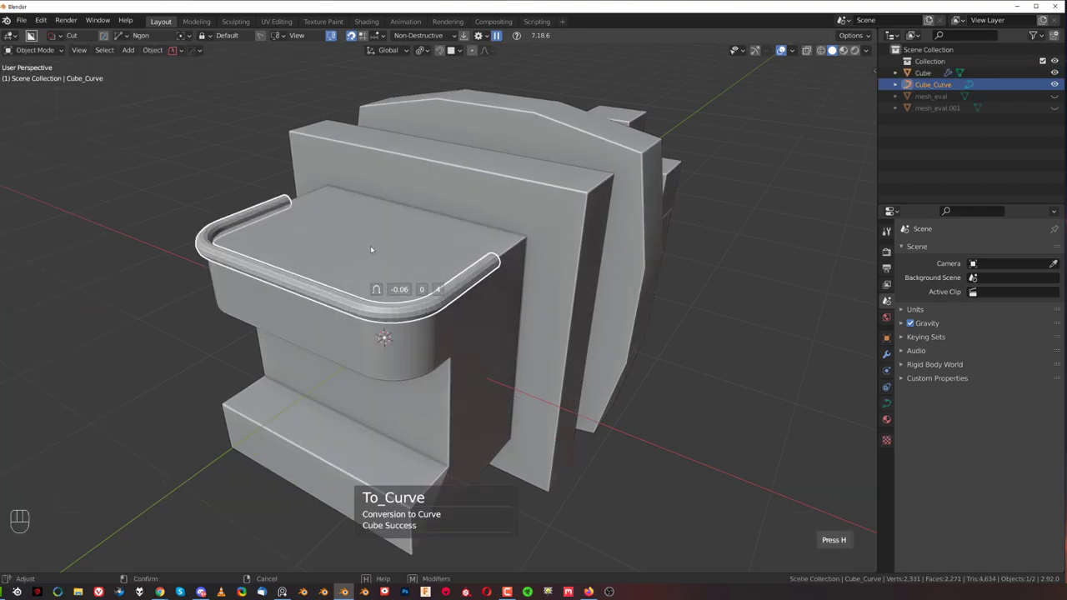
{"action": "key", "text": "1"}
{"action": "key", "text": "1"}
{"action": "left_click", "coordinate": [371, 248]}
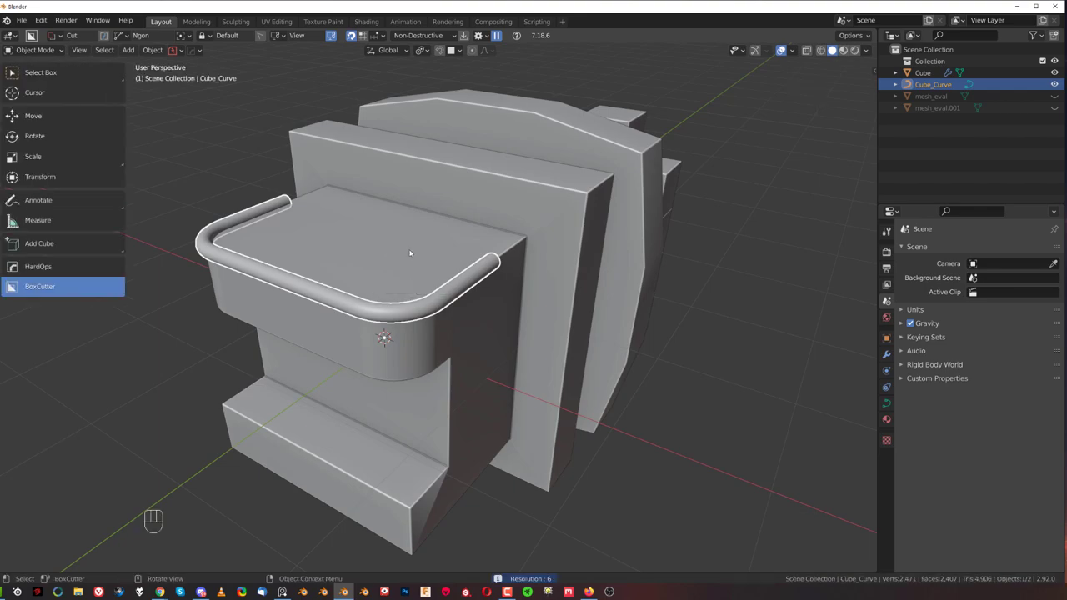
- Move the pipe curve down about 0.185 m along Z against the rounded ledge's side, and deselect everything
{"action": "middle_click_drag", "start_coordinate": [409, 253], "coordinate": [402, 238]}
{"action": "key", "text": "g"}
{"action": "key", "text": "z"}
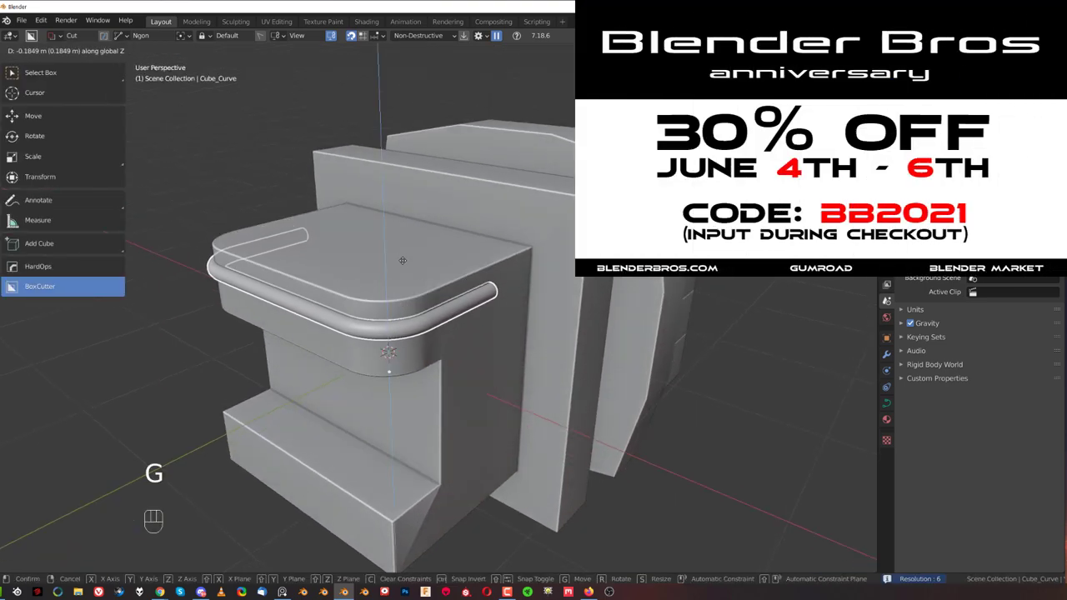
{"action": "left_click", "coordinate": [403, 262]}
{"action": "key", "text": "alt+a"}
{"action": "scroll", "coordinate": [533, 278], "scroll_direction": "down", "scroll_amount": 3}
{"action": "middle_click_drag", "start_coordinate": [546, 283], "coordinate": [560, 286]}
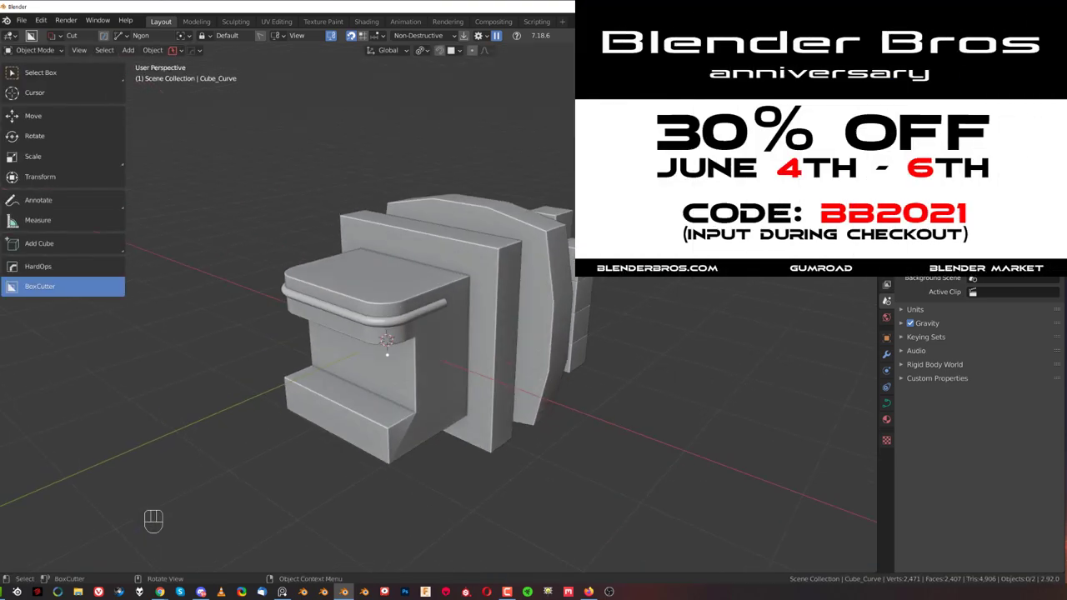